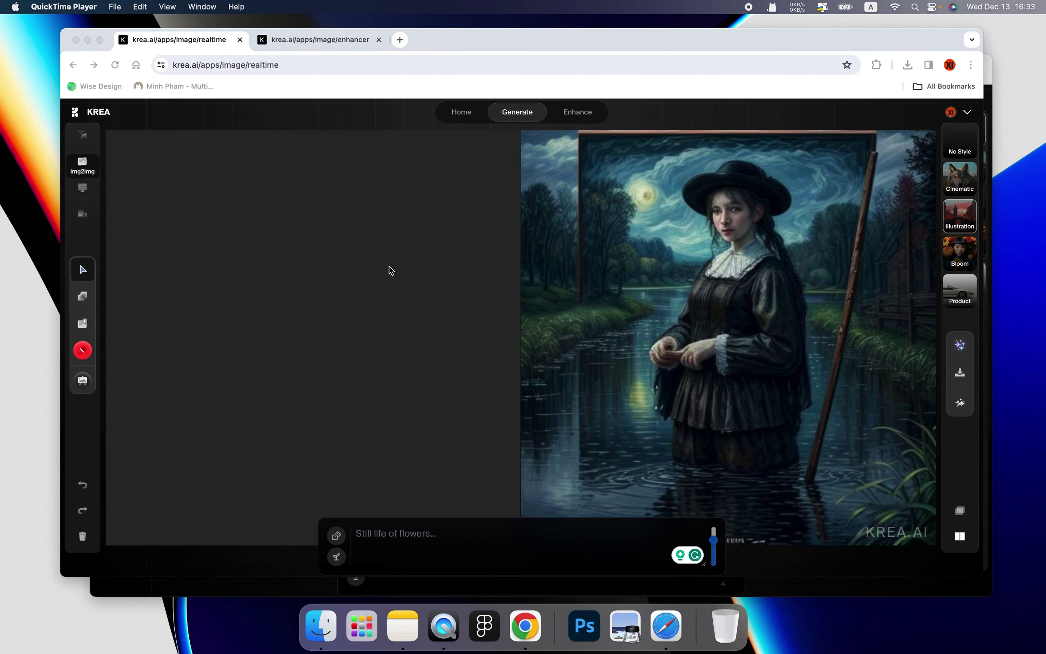
- In Safari, move the pink circle up-right and the blue square left on the Img2Img sketch
click(392, 272)
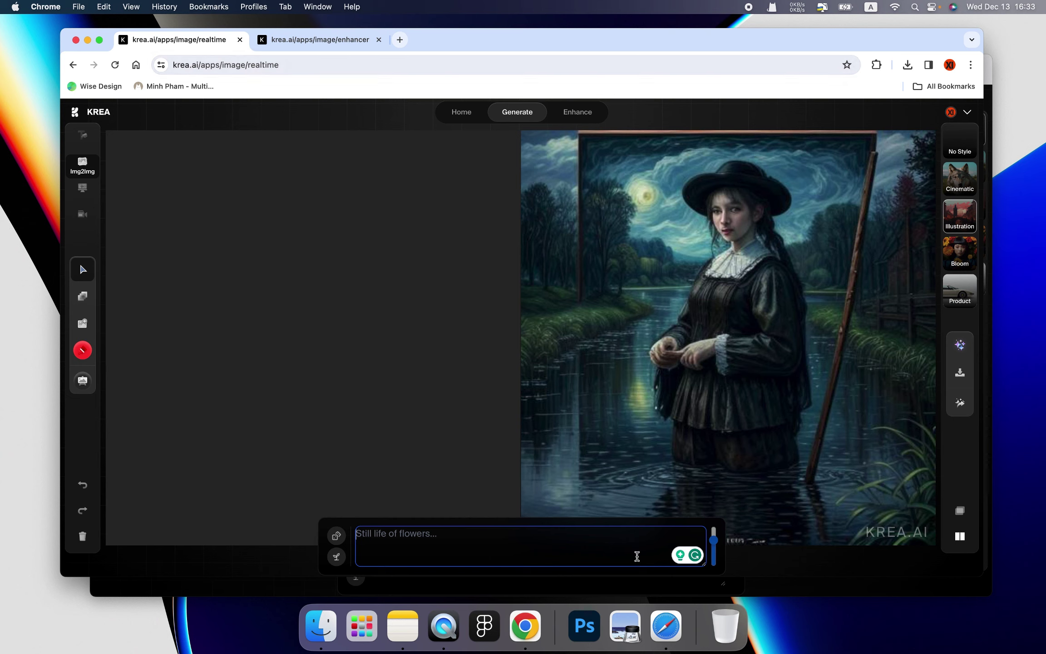
click(666, 629)
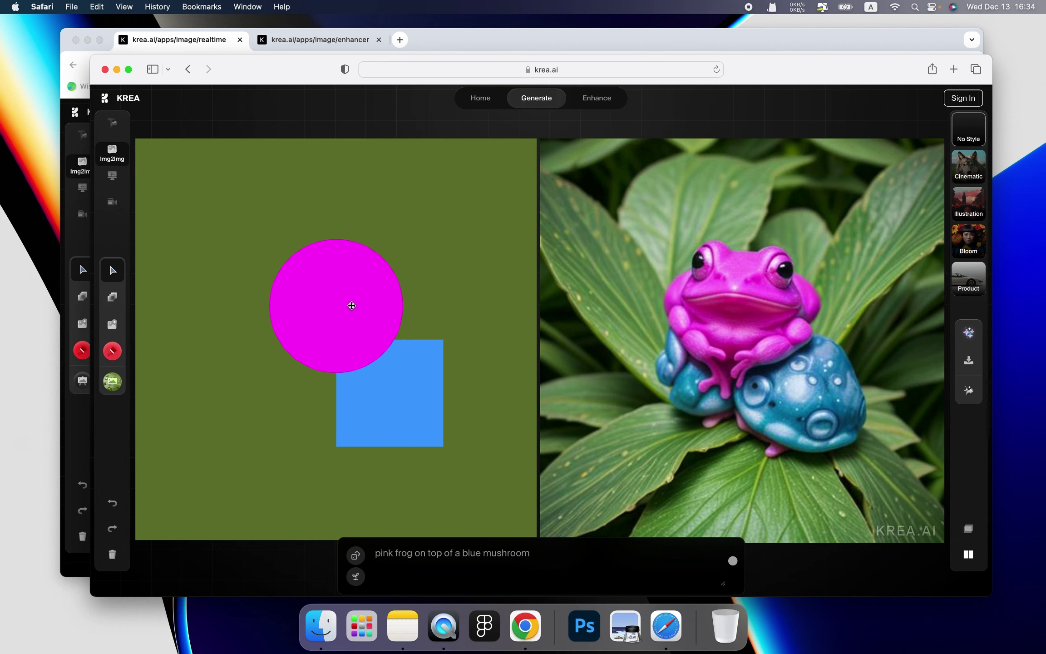
drag(354, 313, 404, 270)
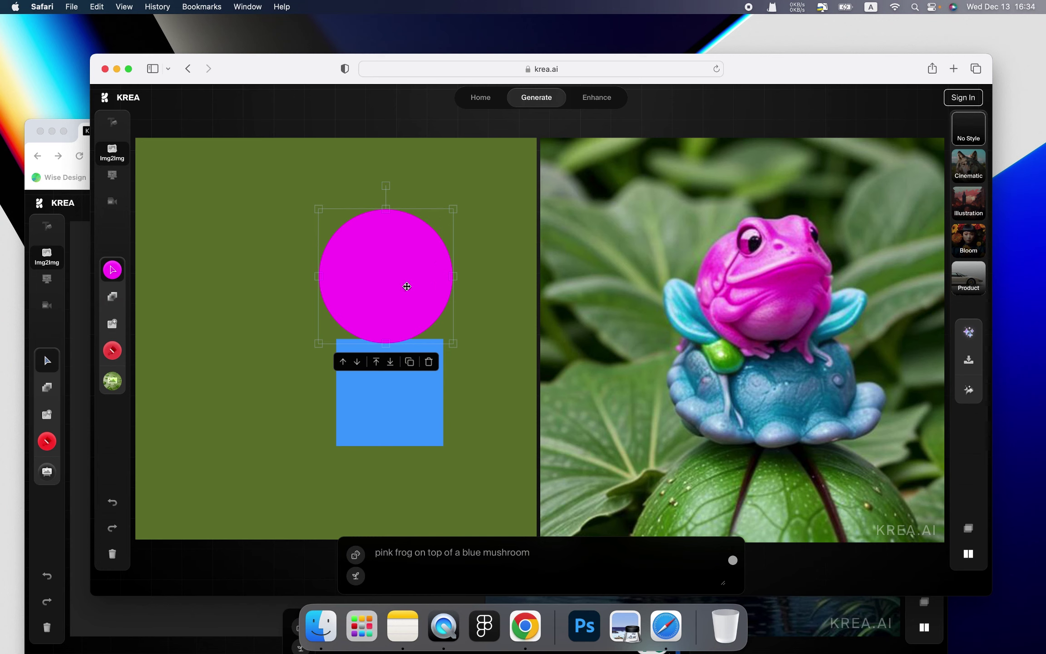
click(396, 392)
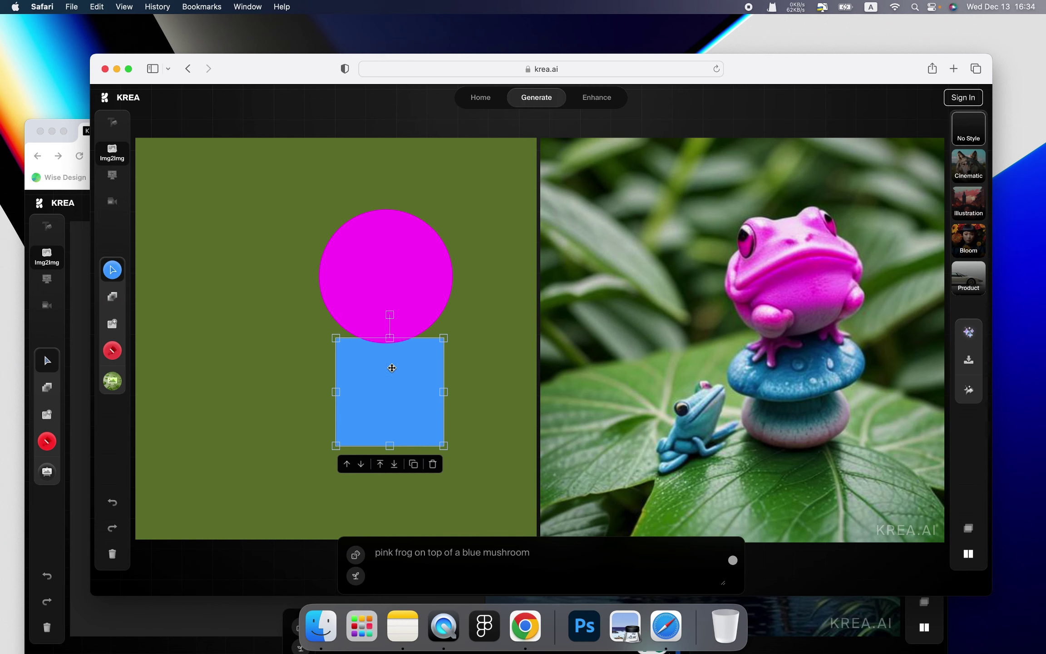
drag(401, 402, 311, 391)
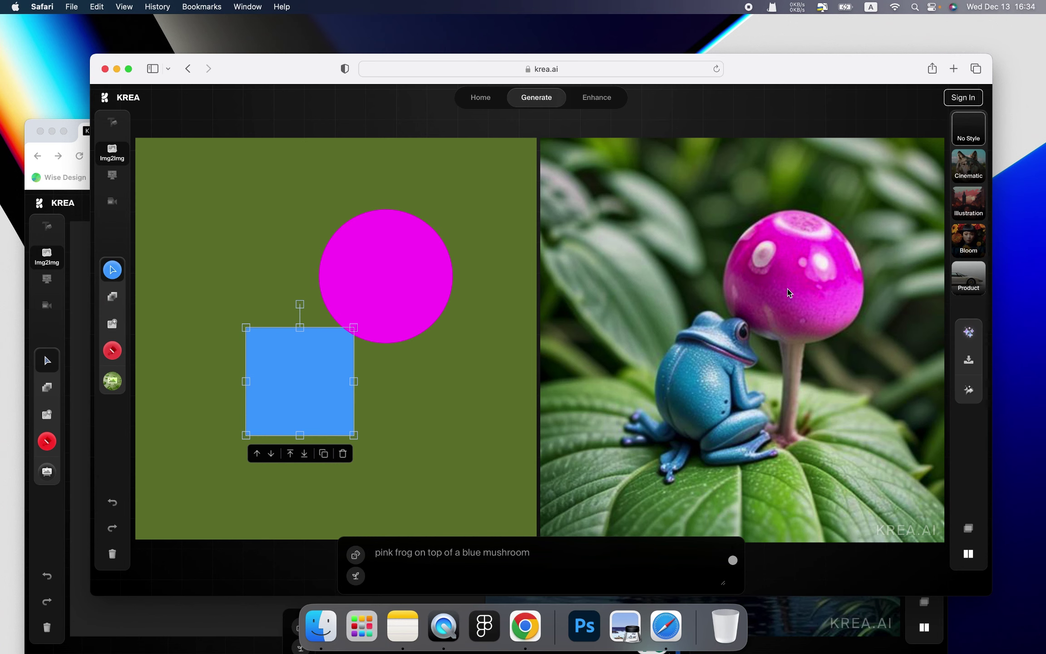
drag(324, 66, 289, 47)
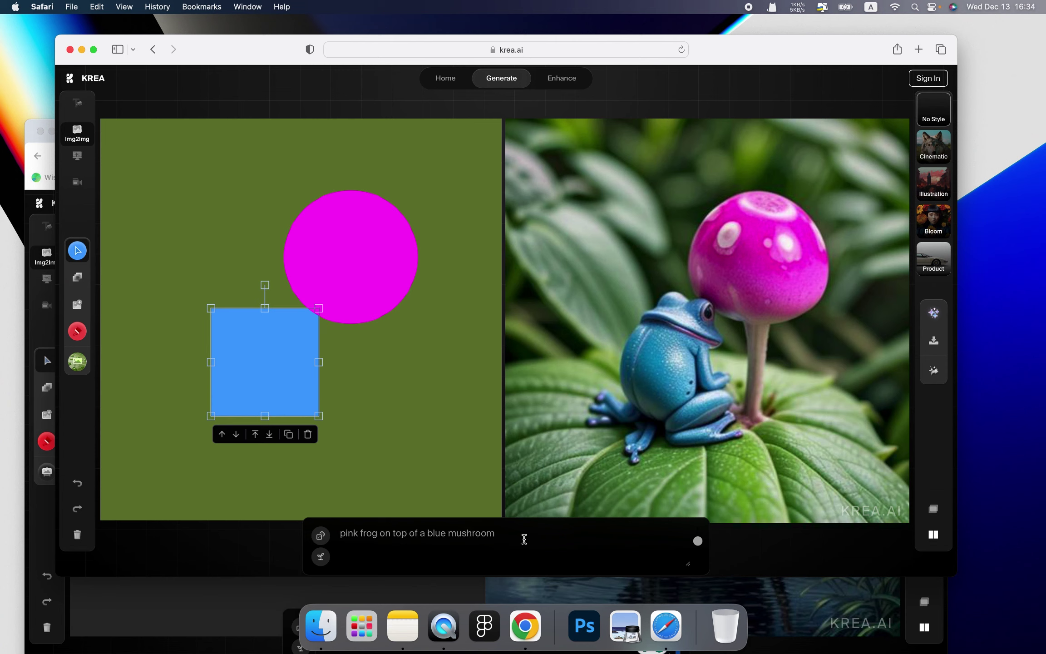
- Replace 'frog' with 'fish' so the prompt reads 'pink fish on top of a blue mushroom'
click(499, 535)
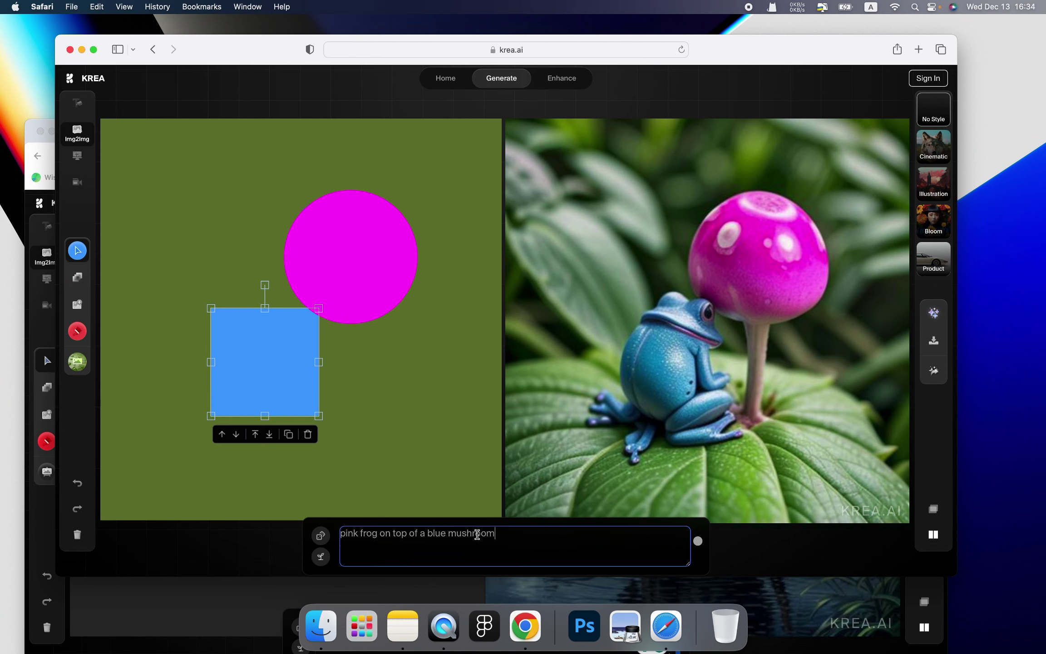
double_click(379, 535)
key(BackSpace)
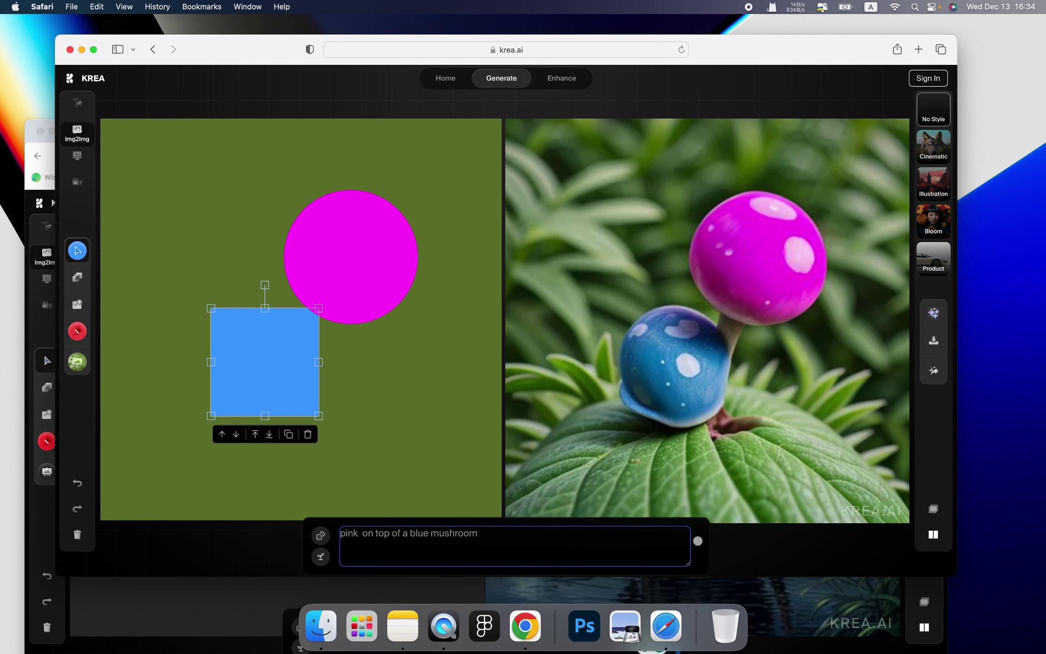
text(fish)
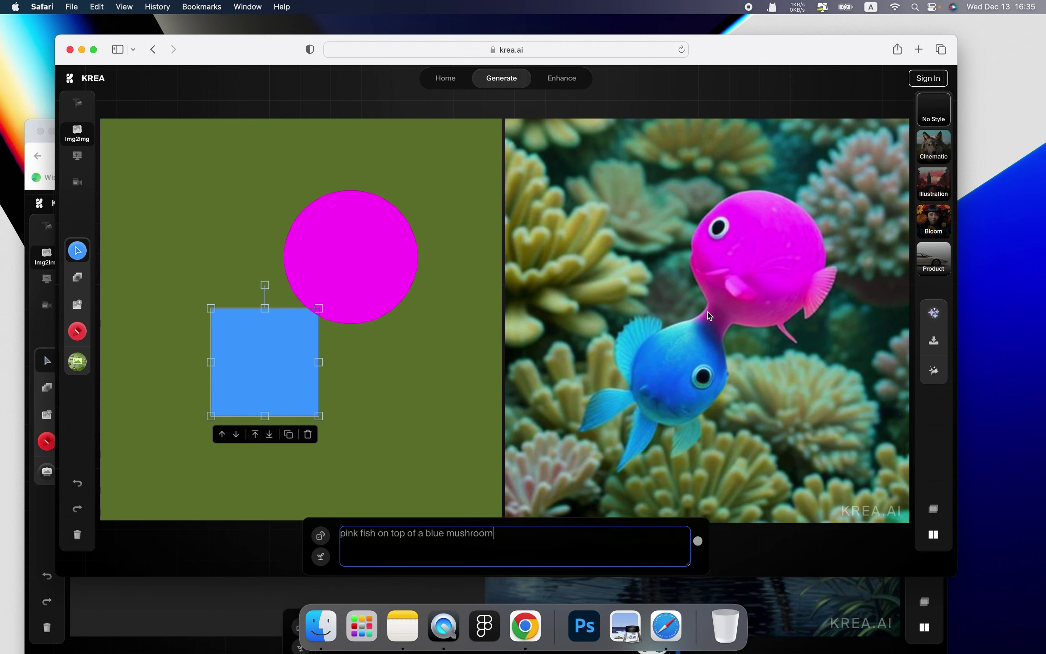
- Shift the pink circle higher and right, and the blue square further left
click(386, 285)
drag(365, 255, 417, 263)
drag(268, 357, 242, 389)
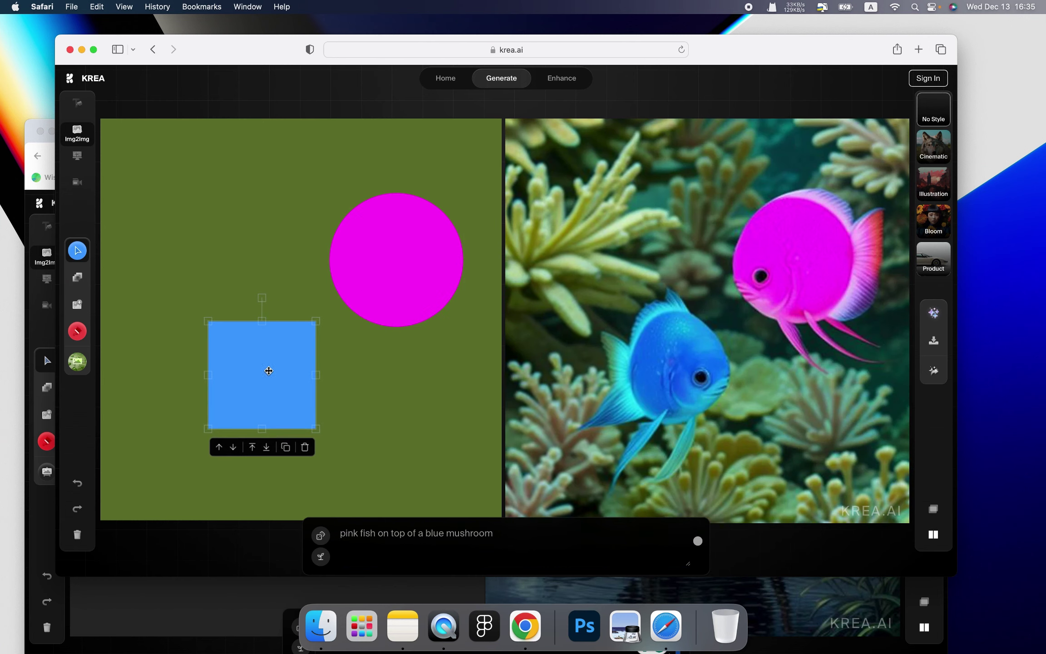
mouse_move(384, 269)
mouse_down()
mouse_move(413, 217)
mouse_move(407, 225)
mouse_up()
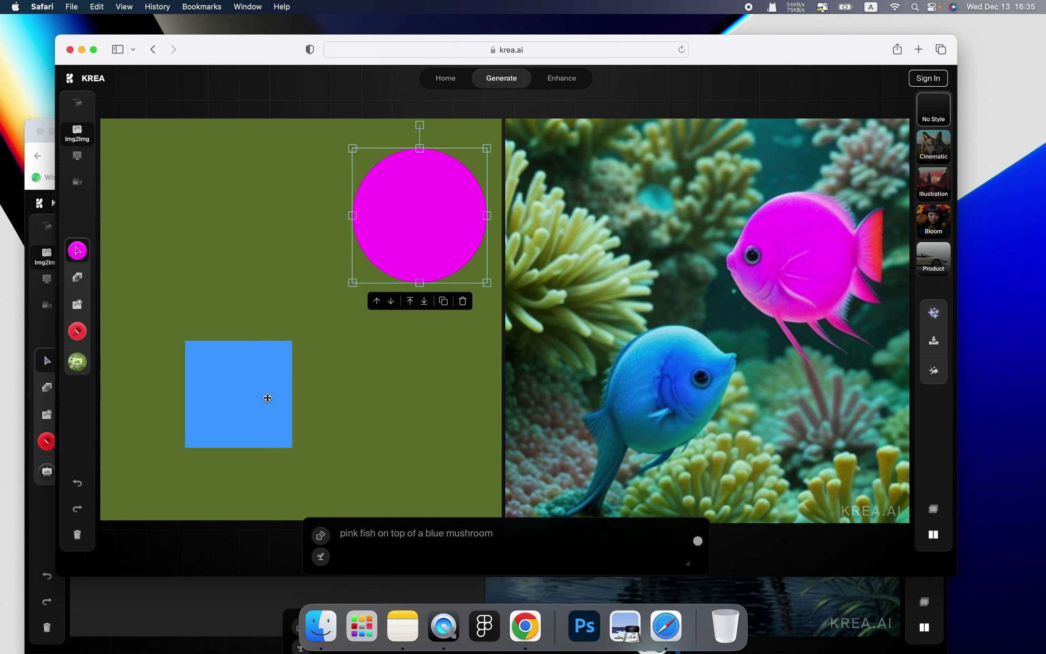
drag(266, 397, 228, 397)
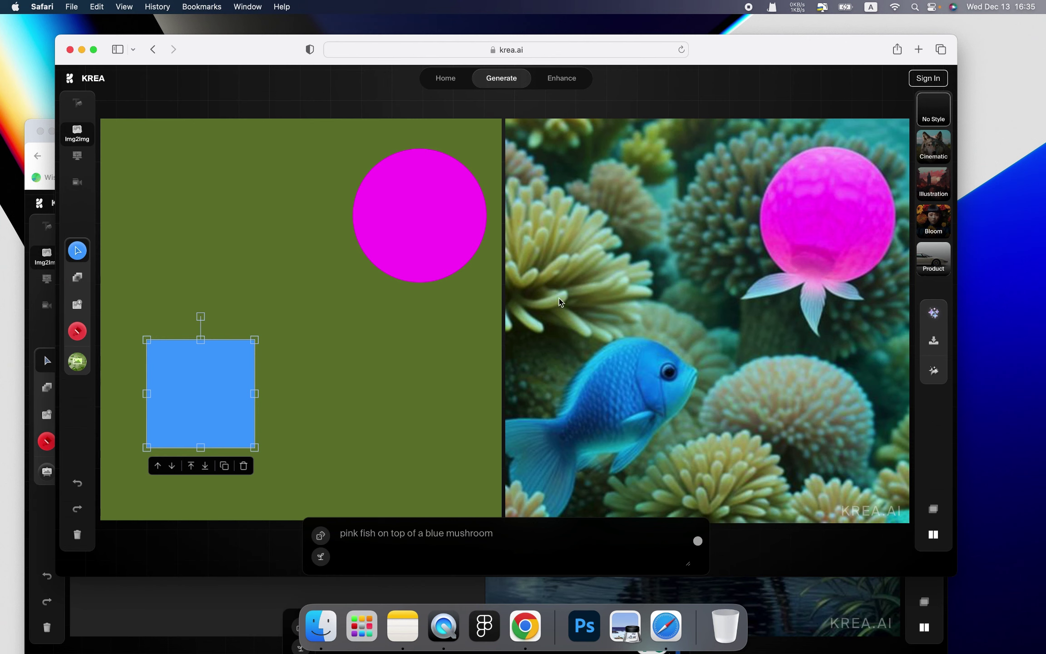
- Switch from the sketch canvas to text-to-image generation
click(152, 376)
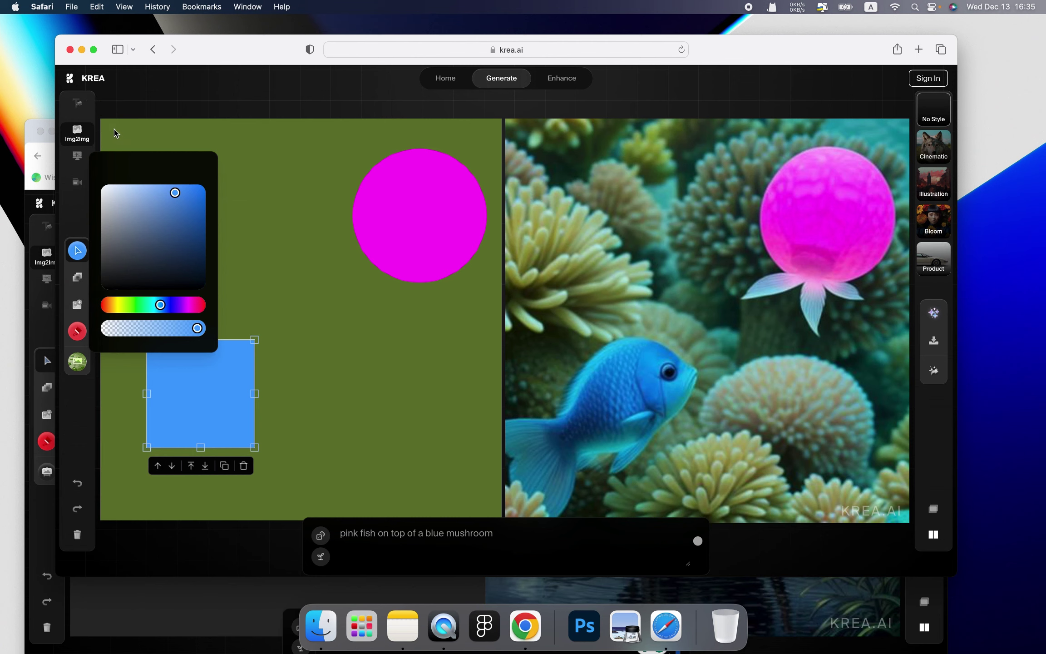
click(81, 134)
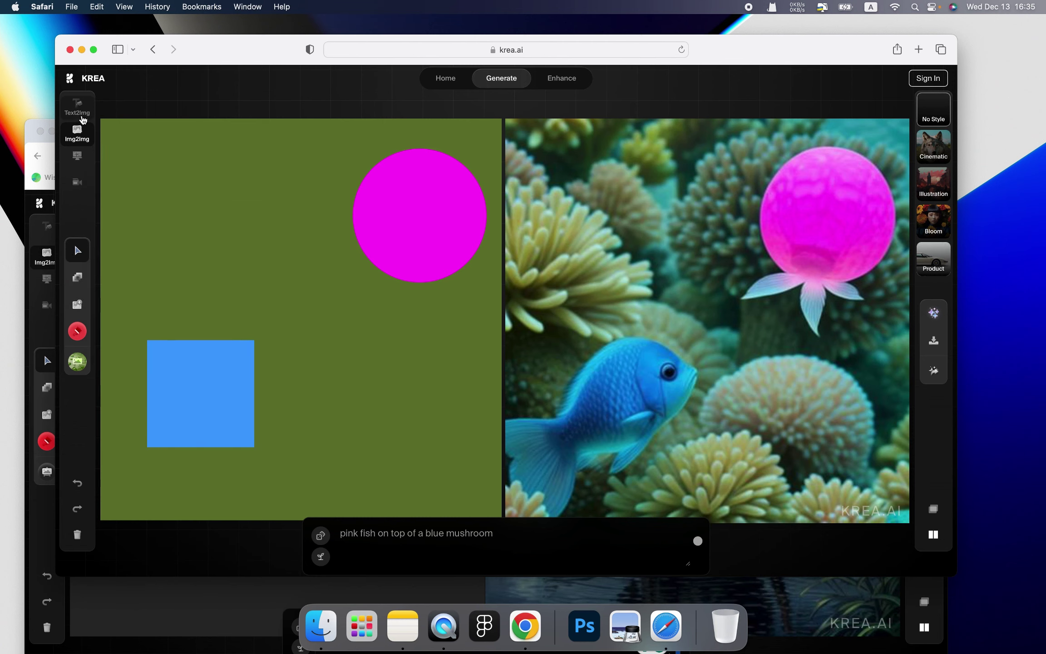
click(82, 113)
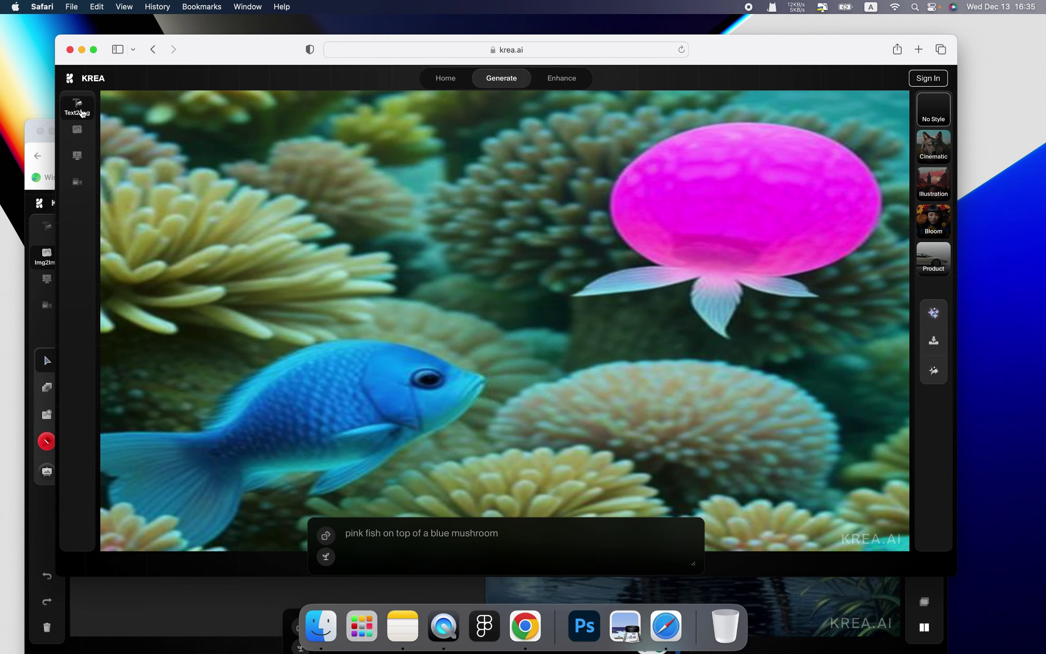
- Randomize the prompt repeatedly until the sign-up notice blocks generating
click(502, 534)
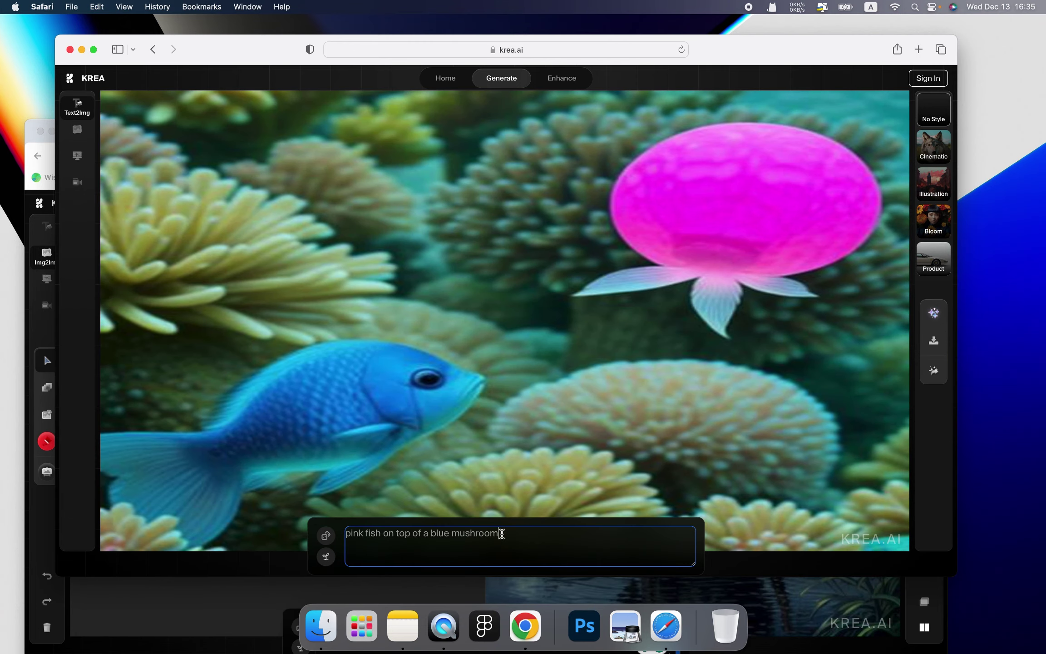
drag(502, 534, 345, 534)
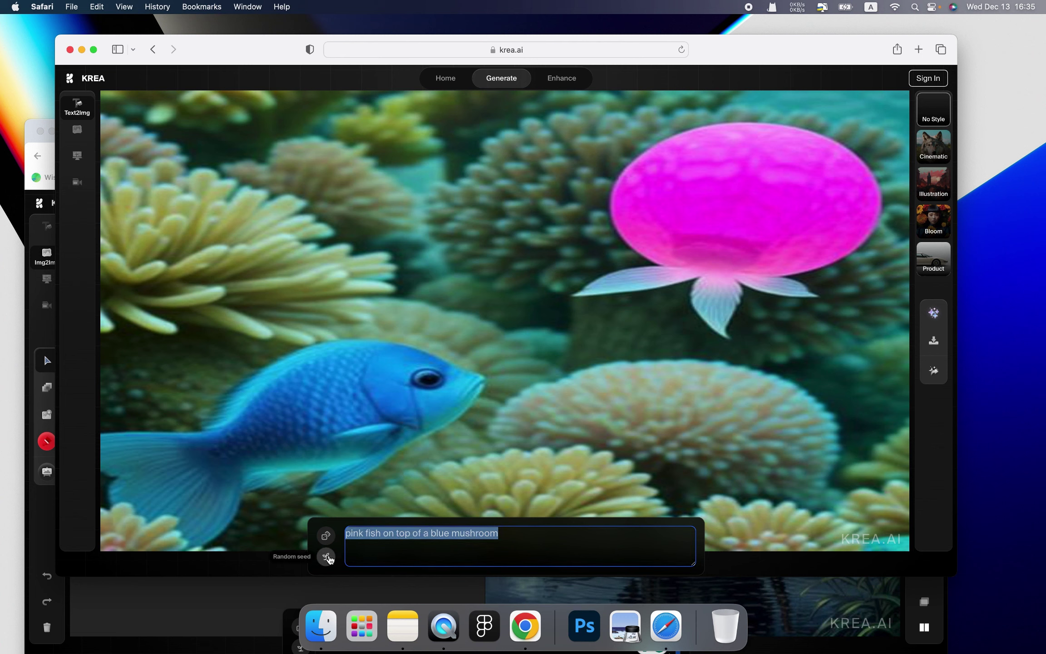
click(326, 536)
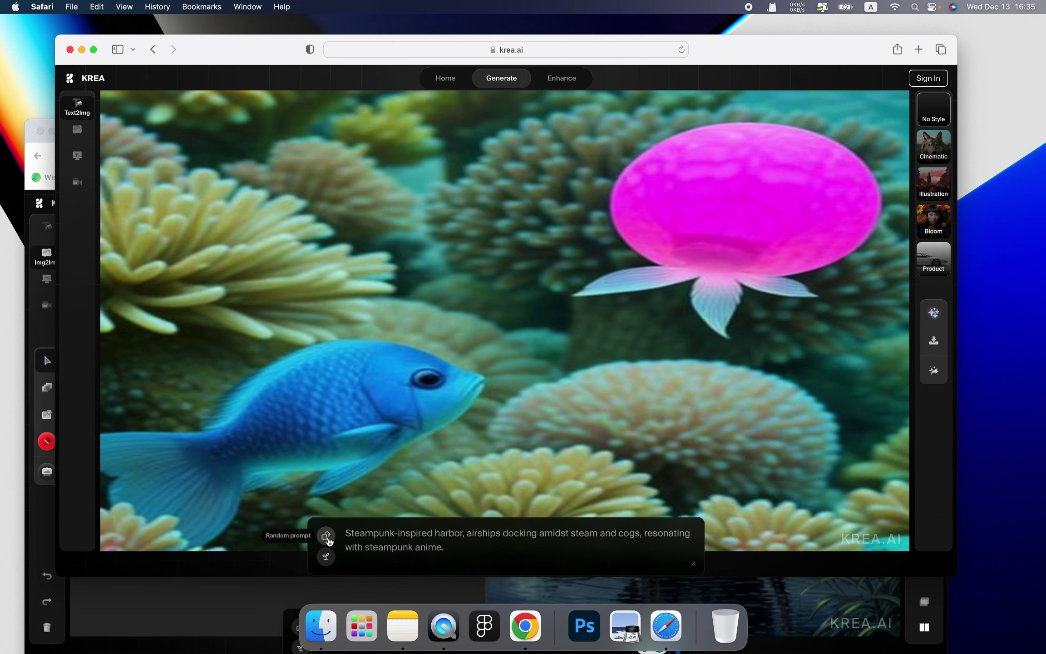
click(326, 536)
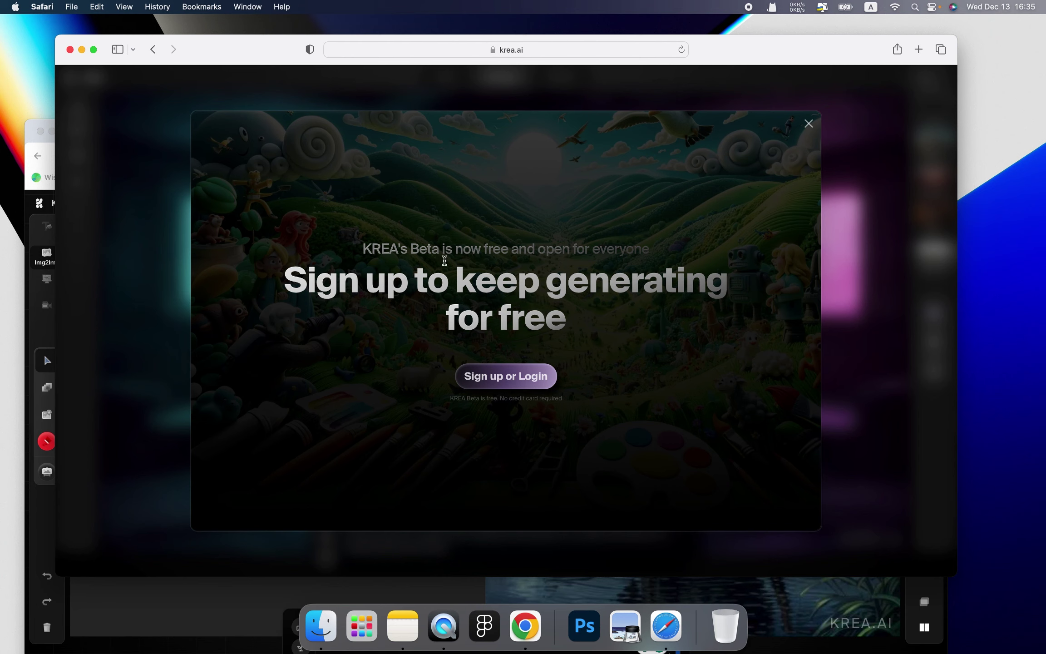
- Close Safari and enter 'A boy playing basketball' in the Chrome KREA prompt
click(70, 49)
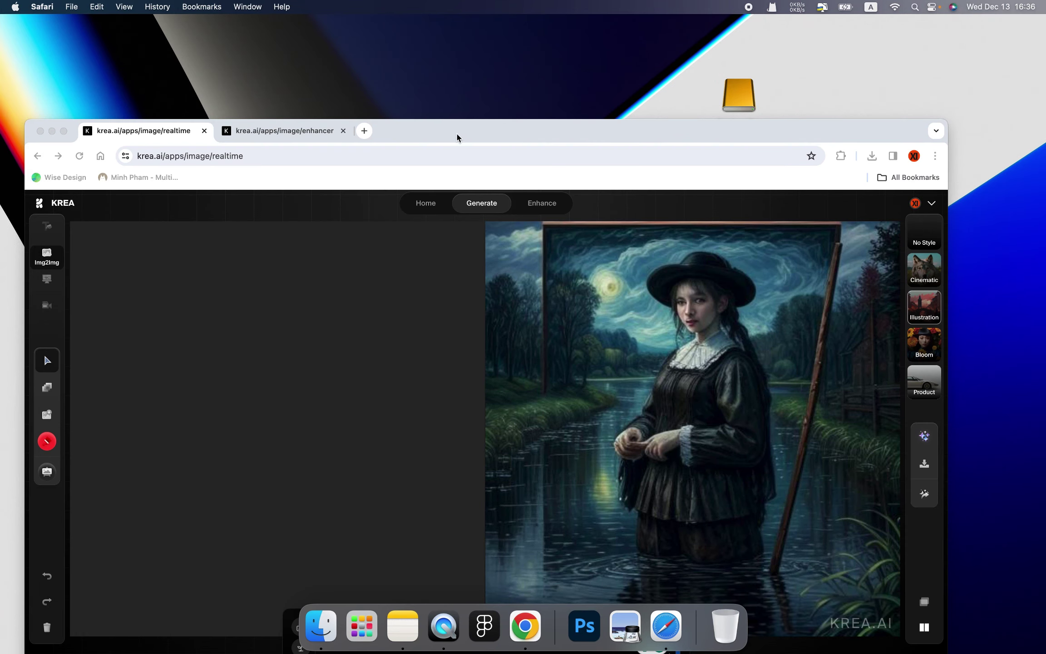
drag(458, 137, 484, 55)
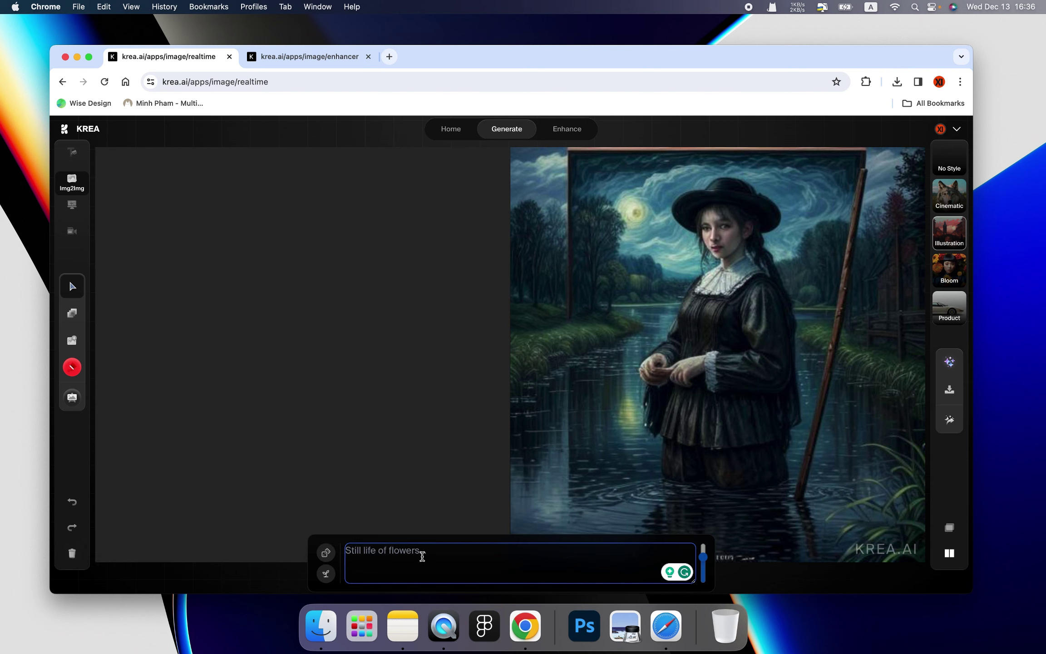
text(A b)
text(oy play)
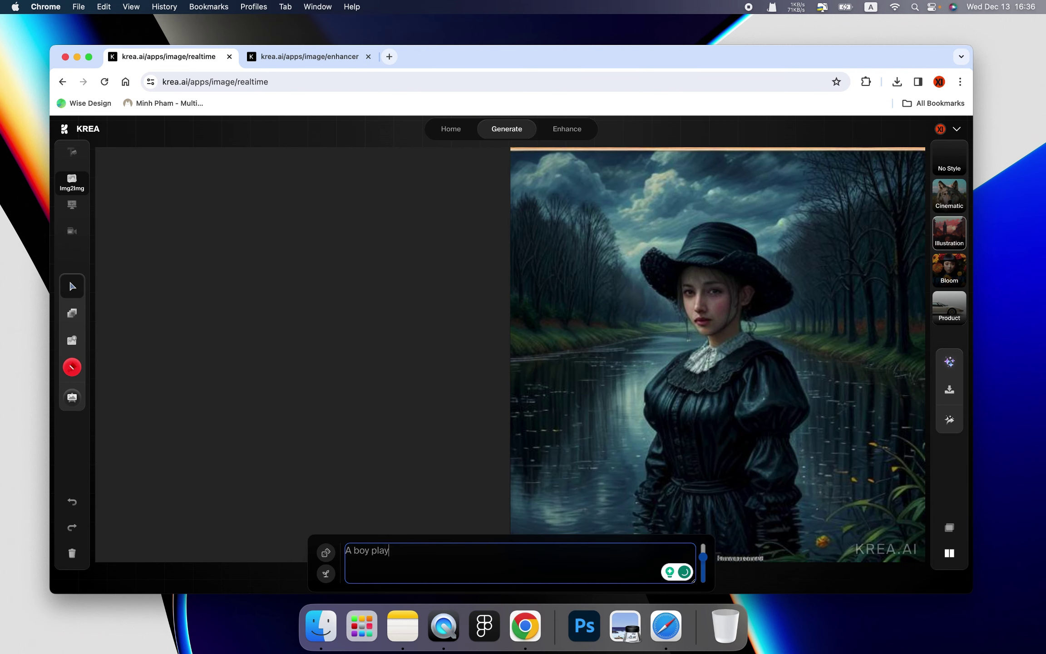
text(ing basketball)
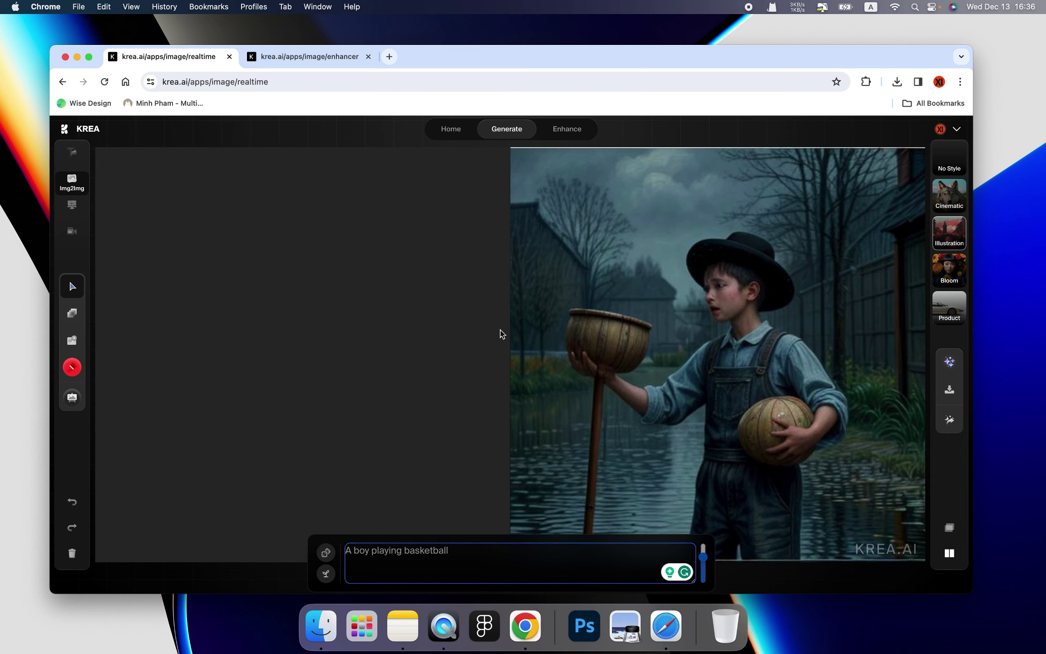
- Set a pale pink brush colour and paint a light-pink stroke on the figure
click(283, 330)
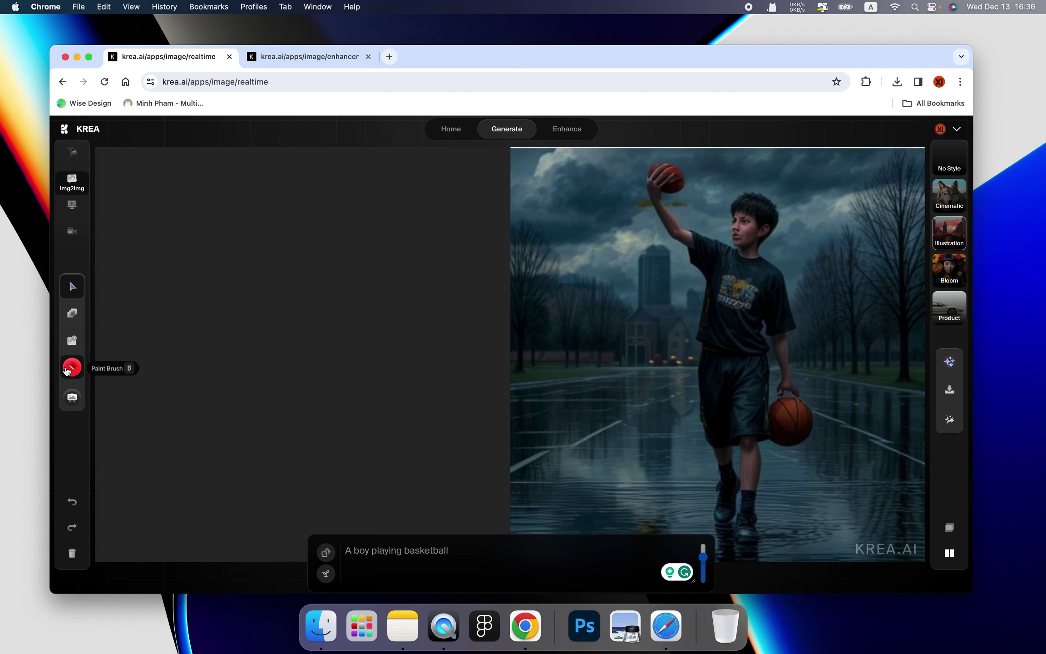
click(71, 370)
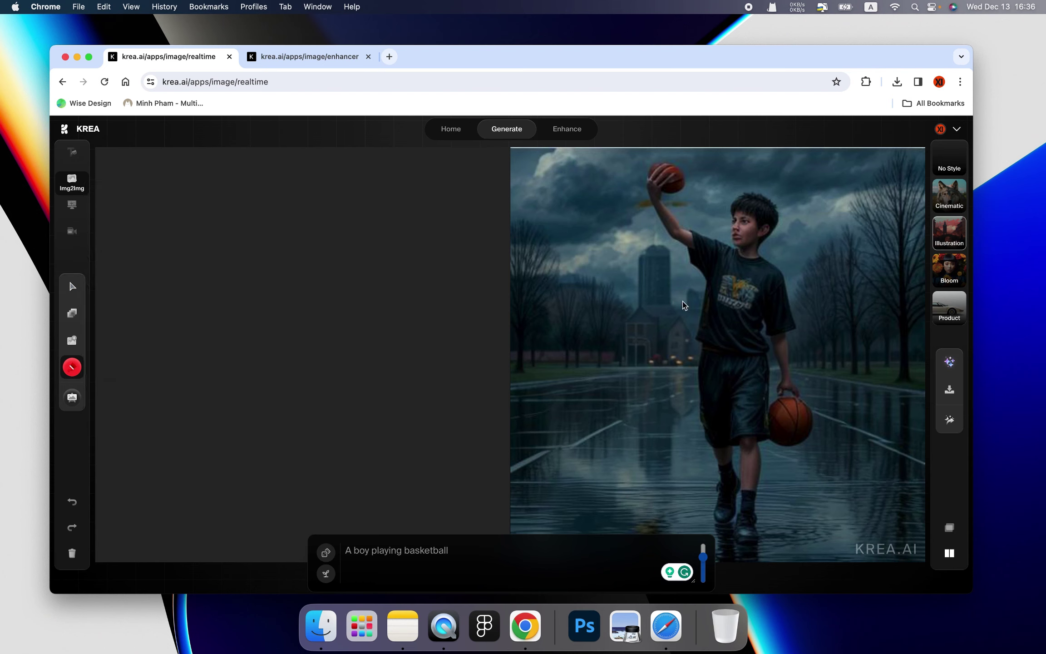
click(72, 368)
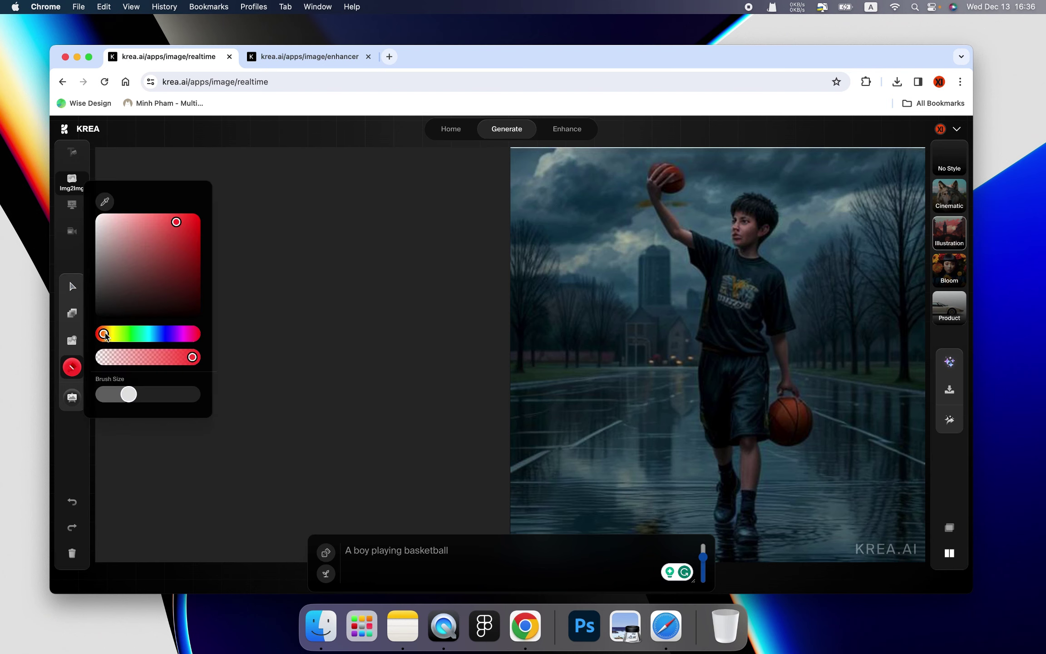
click(132, 222)
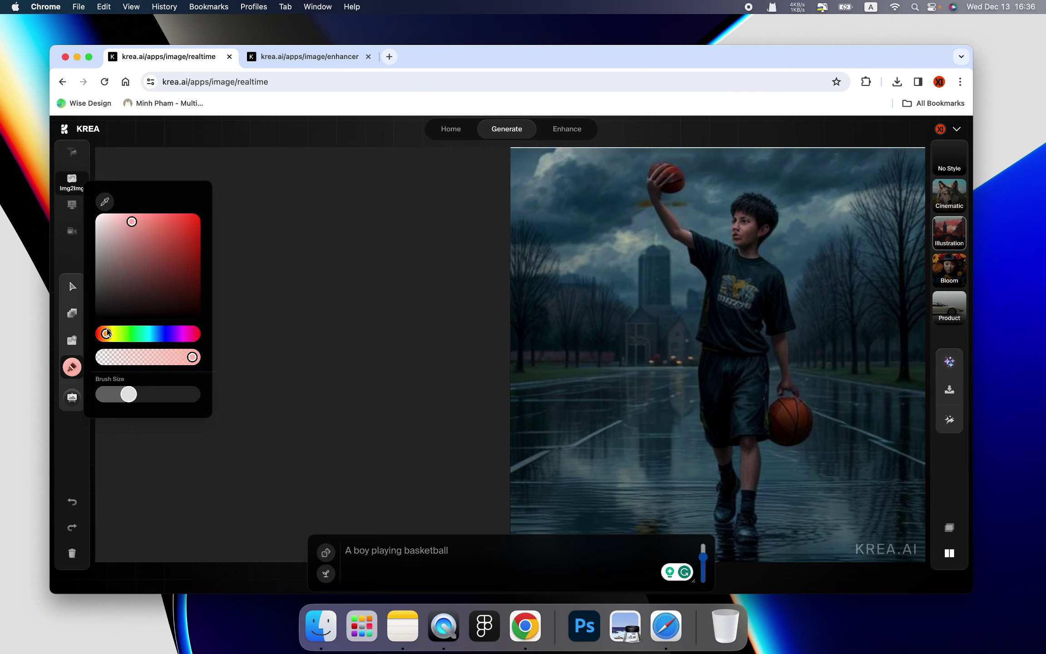
drag(105, 339, 108, 334)
click(121, 222)
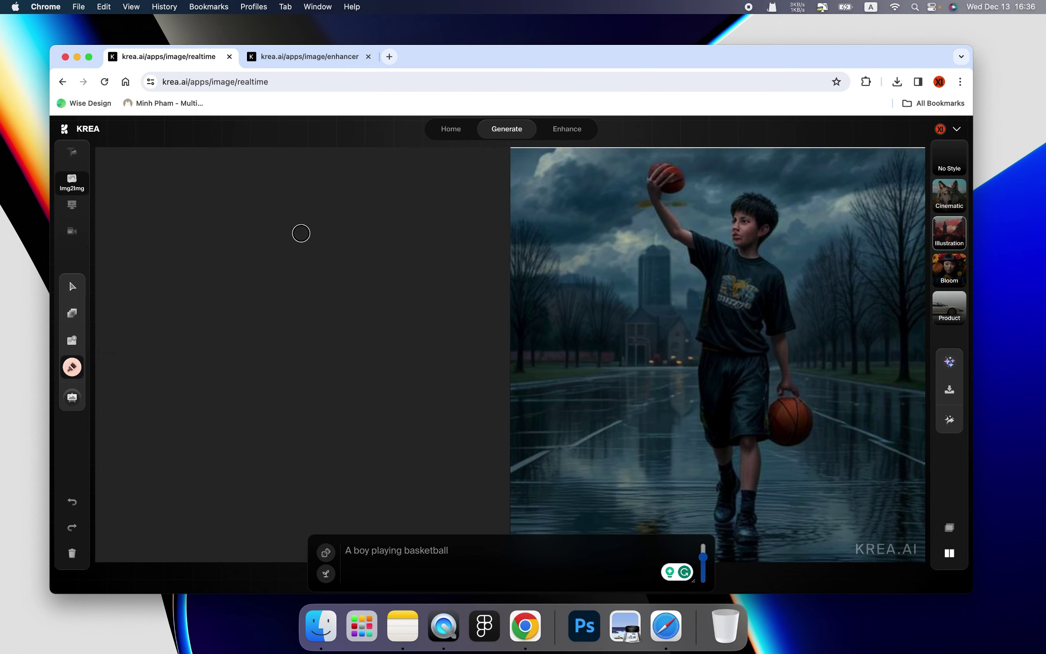
mouse_move(311, 216)
mouse_down()
mouse_move(321, 231)
mouse_move(287, 311)
mouse_move(318, 299)
mouse_move(295, 287)
mouse_move(307, 283)
mouse_up()
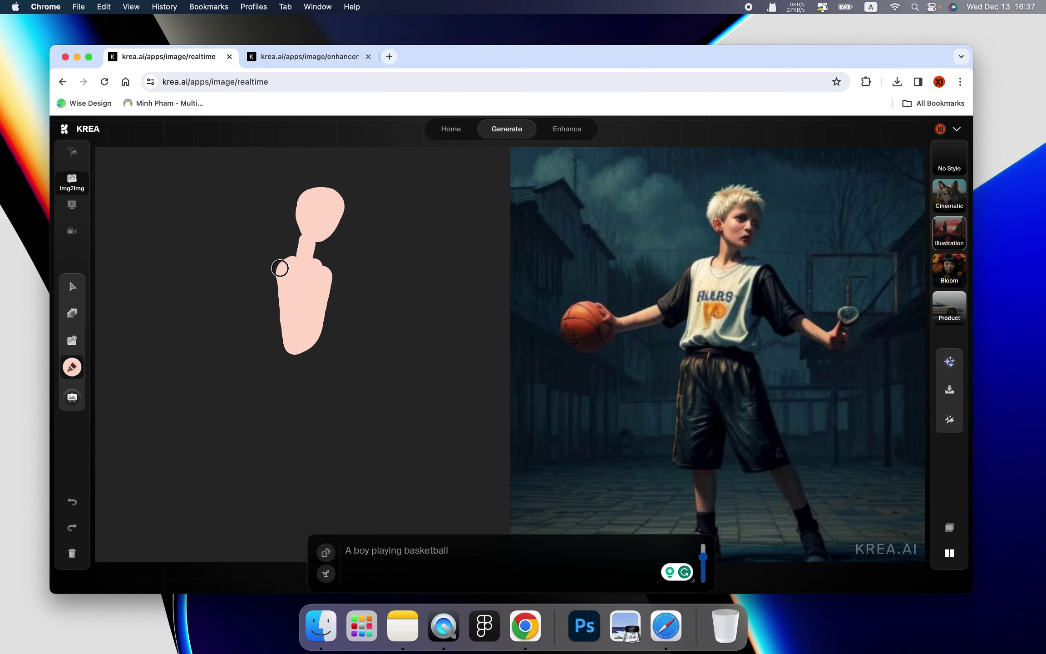
- Draw both arms and both legs on the stick figure and widen the hips
mouse_move(280, 267)
mouse_down()
mouse_move(213, 327)
mouse_move(220, 396)
mouse_up()
mouse_move(328, 287)
mouse_down()
mouse_move(353, 309)
mouse_move(411, 313)
mouse_move(437, 302)
mouse_up()
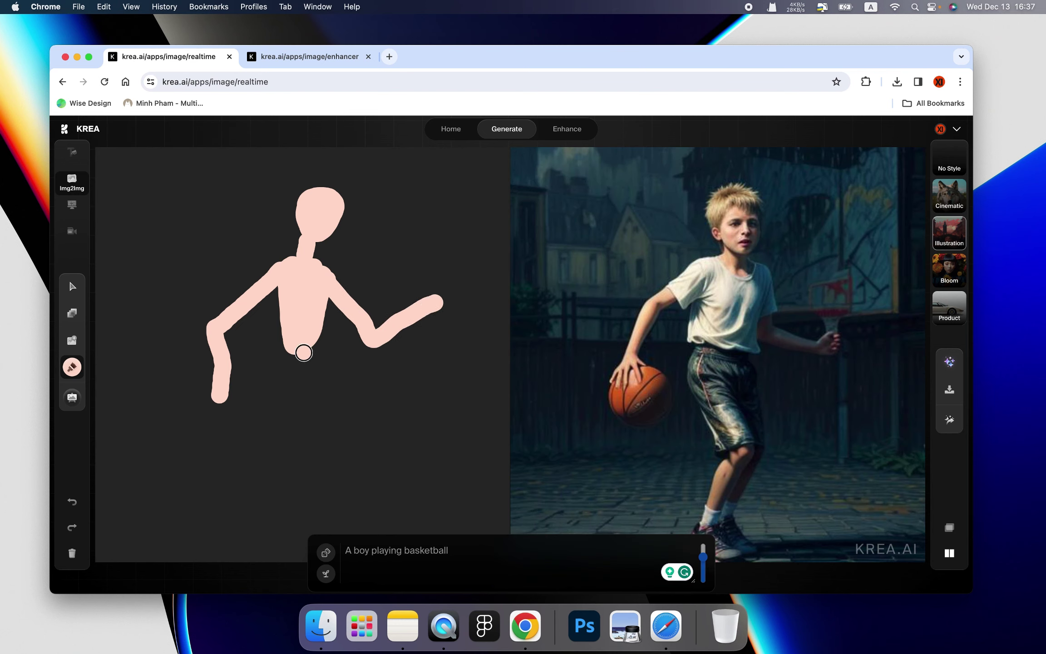
mouse_move(304, 353)
mouse_down()
mouse_move(337, 473)
mouse_move(303, 516)
mouse_up()
mouse_move(297, 359)
mouse_down()
mouse_move(252, 416)
mouse_move(162, 462)
mouse_up()
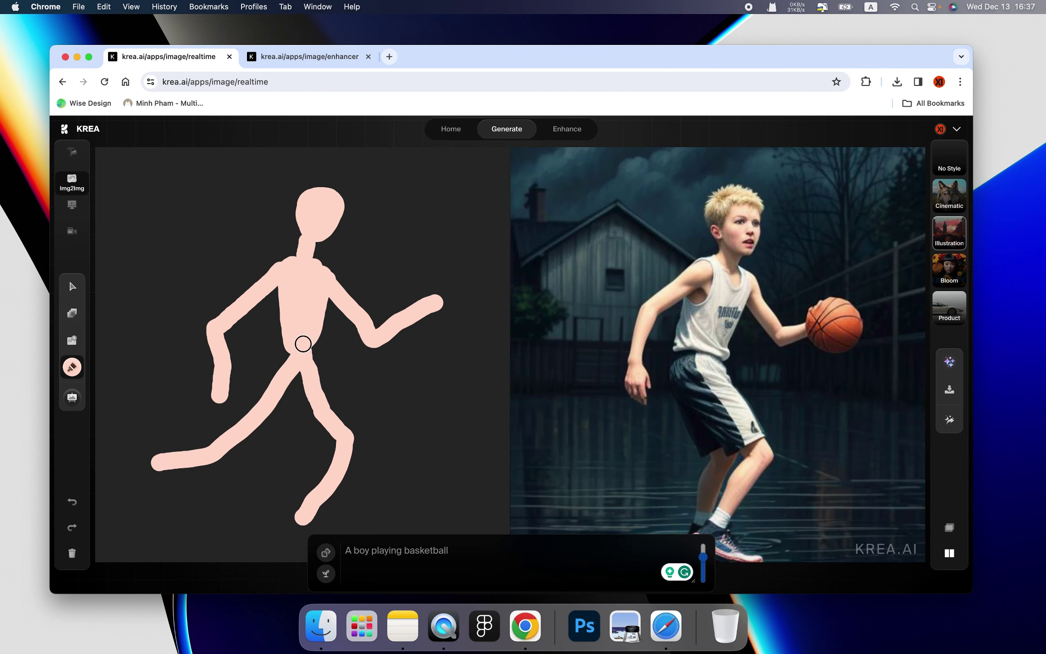
mouse_move(303, 344)
mouse_down()
mouse_move(315, 329)
mouse_move(306, 352)
mouse_move(290, 344)
mouse_up()
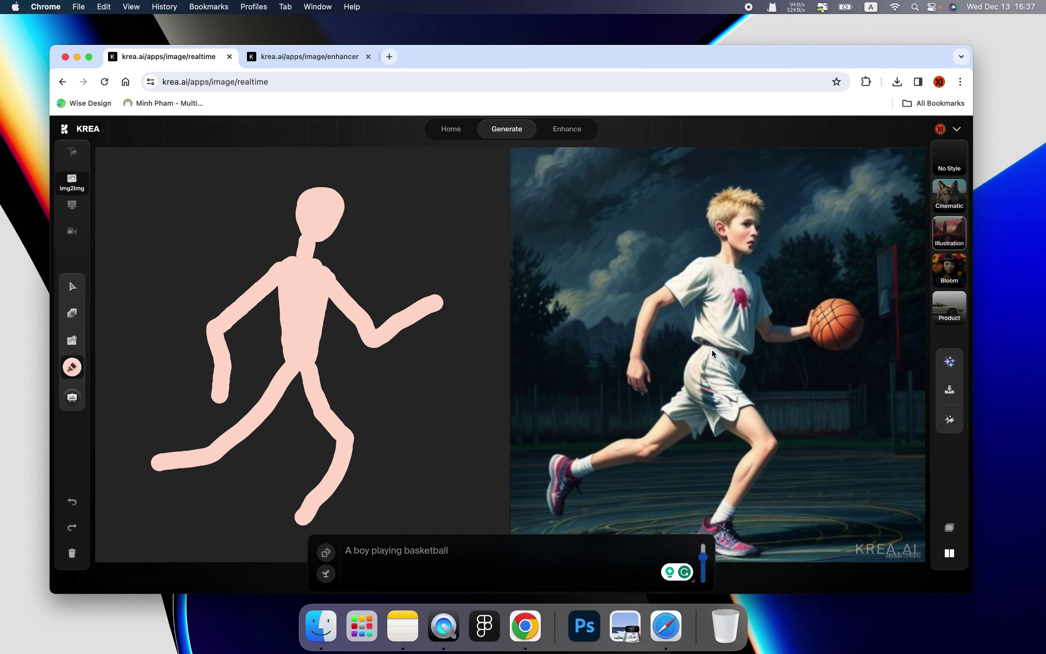
- Paint a red ball at the figure's hand
click(73, 368)
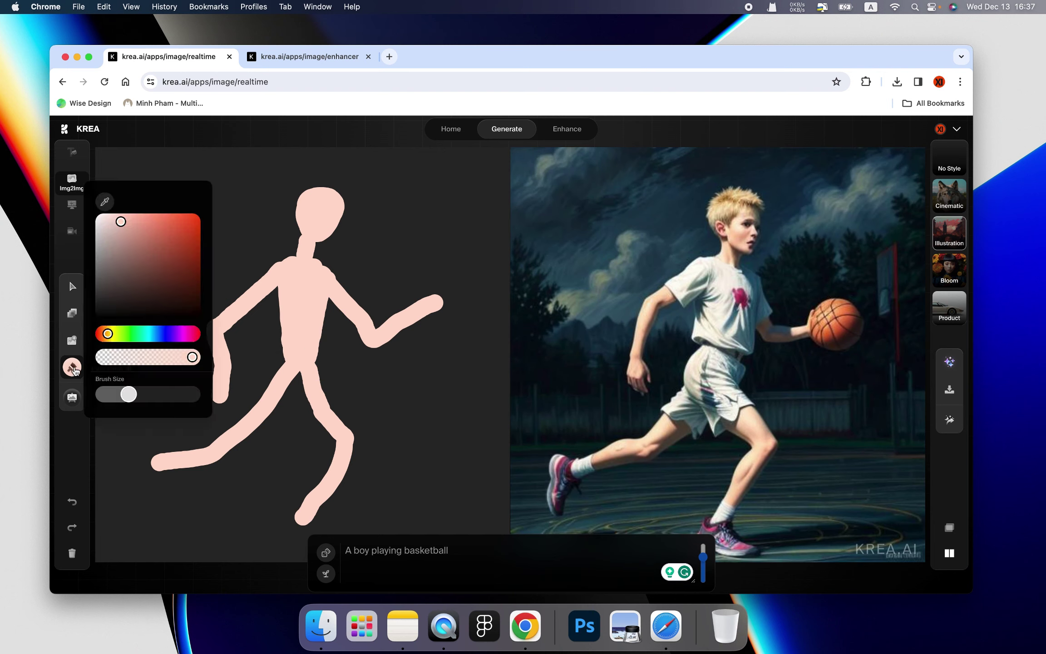
click(163, 224)
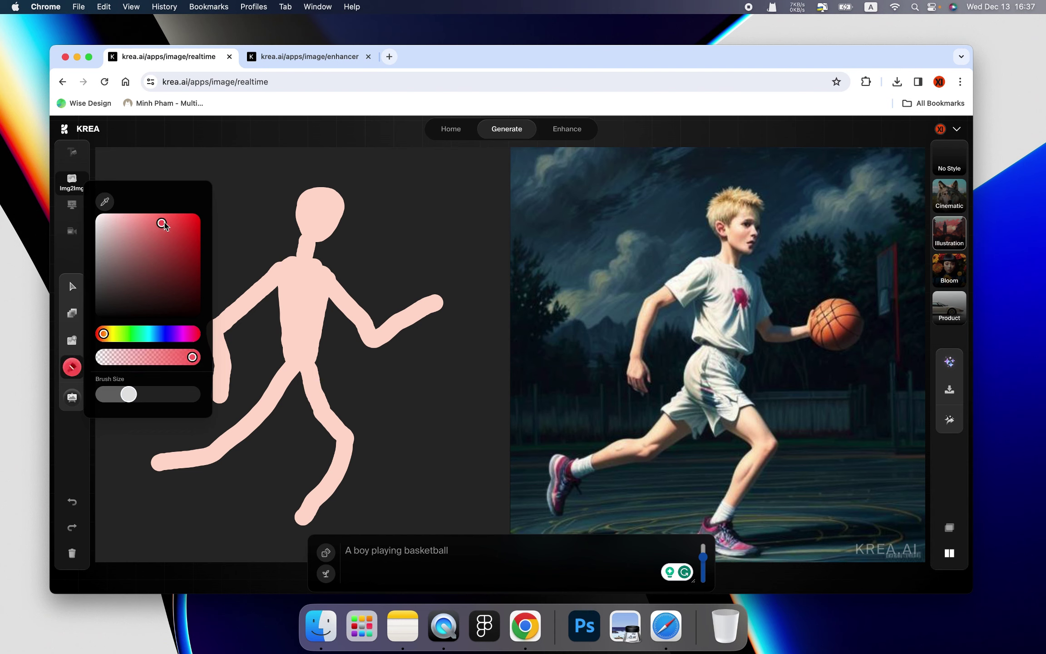
mouse_move(440, 299)
mouse_down()
mouse_move(441, 313)
mouse_move(460, 312)
mouse_up()
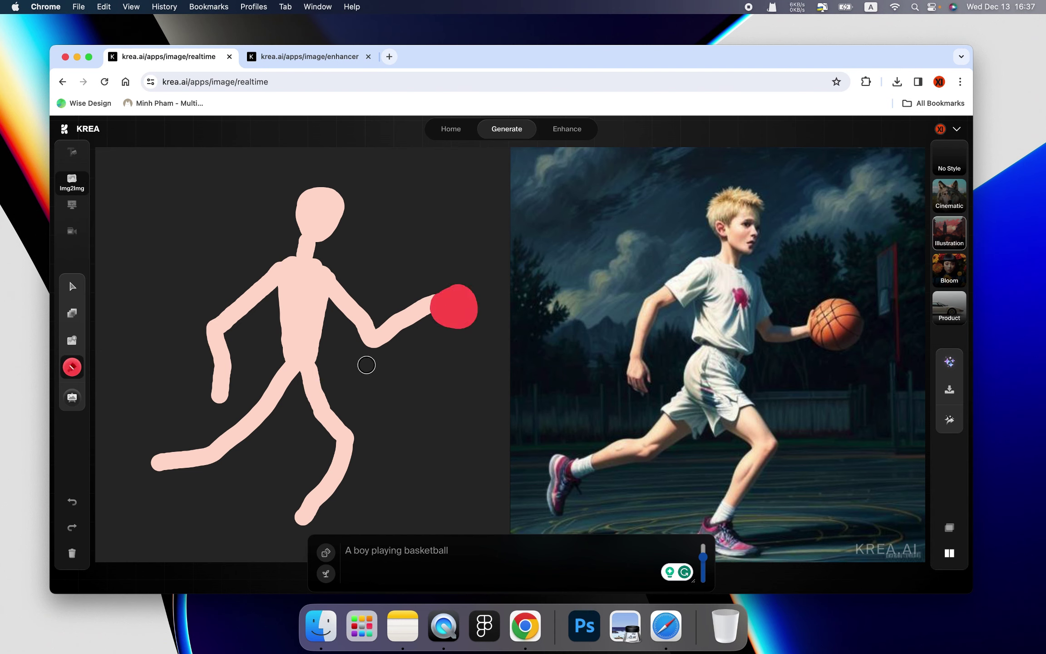
- Paint a red jersey and shorts on the torso in a brighter red
click(75, 367)
click(184, 231)
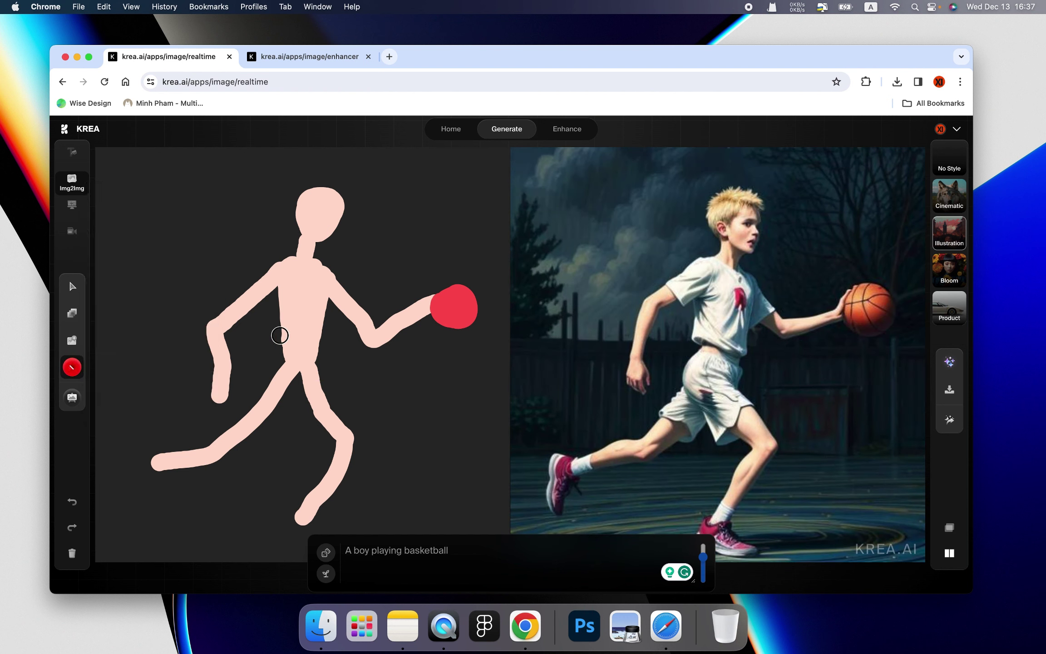
mouse_move(276, 362)
mouse_down()
mouse_move(282, 415)
mouse_move(309, 409)
mouse_move(320, 392)
mouse_move(278, 359)
mouse_move(290, 312)
mouse_move(331, 270)
mouse_move(315, 357)
mouse_move(324, 319)
mouse_move(299, 365)
mouse_up()
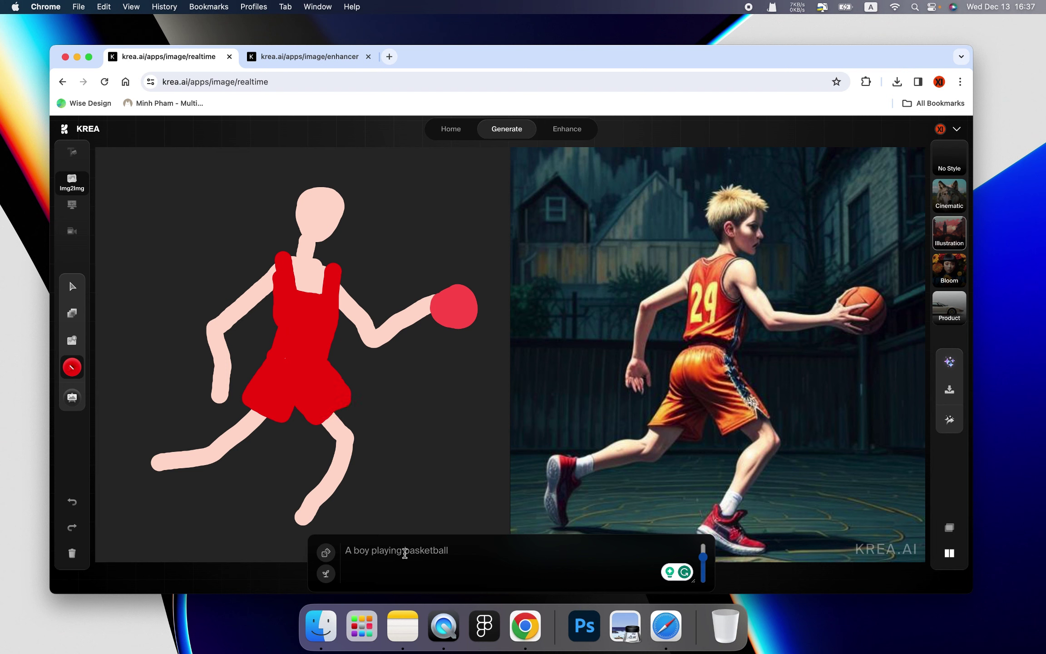
- Append ' in red' so the prompt reads 'A boy playing basketball in red'
click(466, 558)
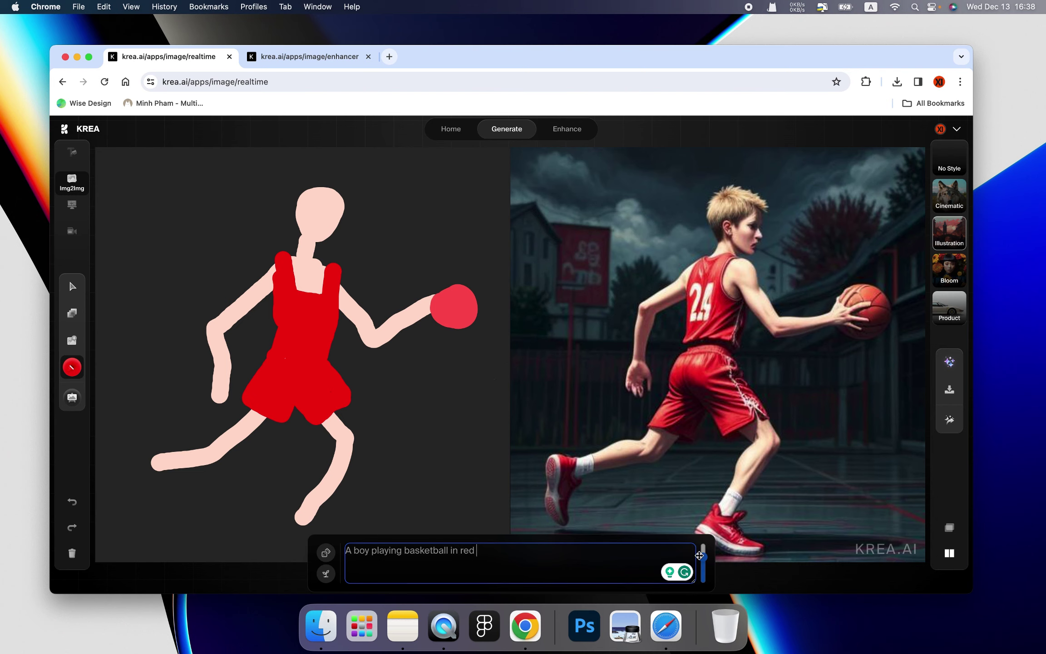
mouse_move(704, 563)
text(in red)
- Sweep AI strength between 0.1 and 1, then settle it at 0.62
drag(705, 563, 705, 565)
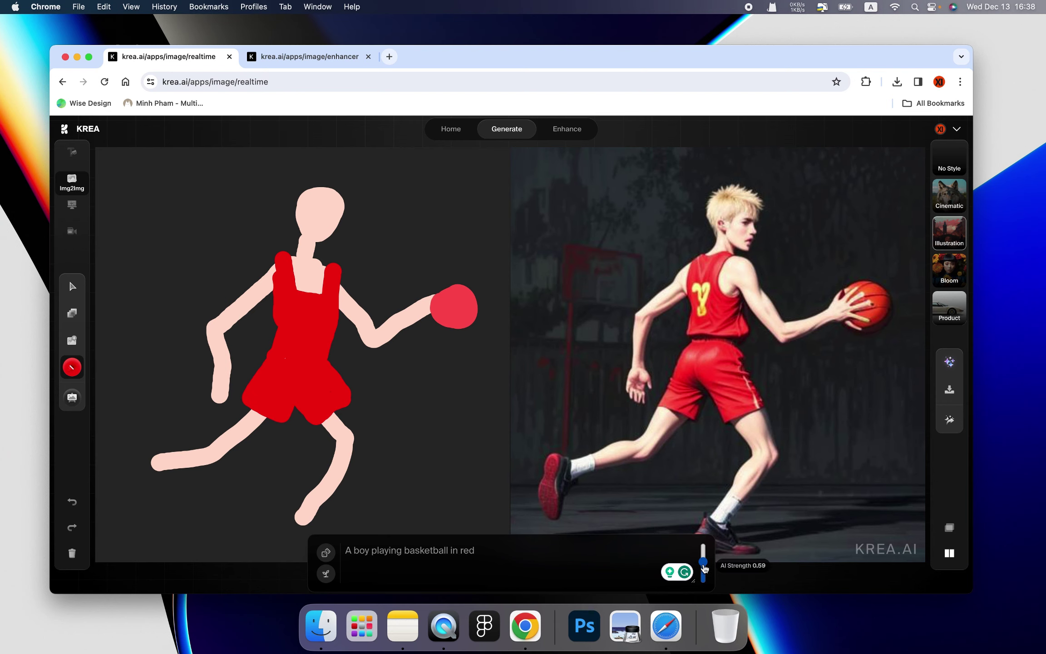
drag(705, 569, 707, 586)
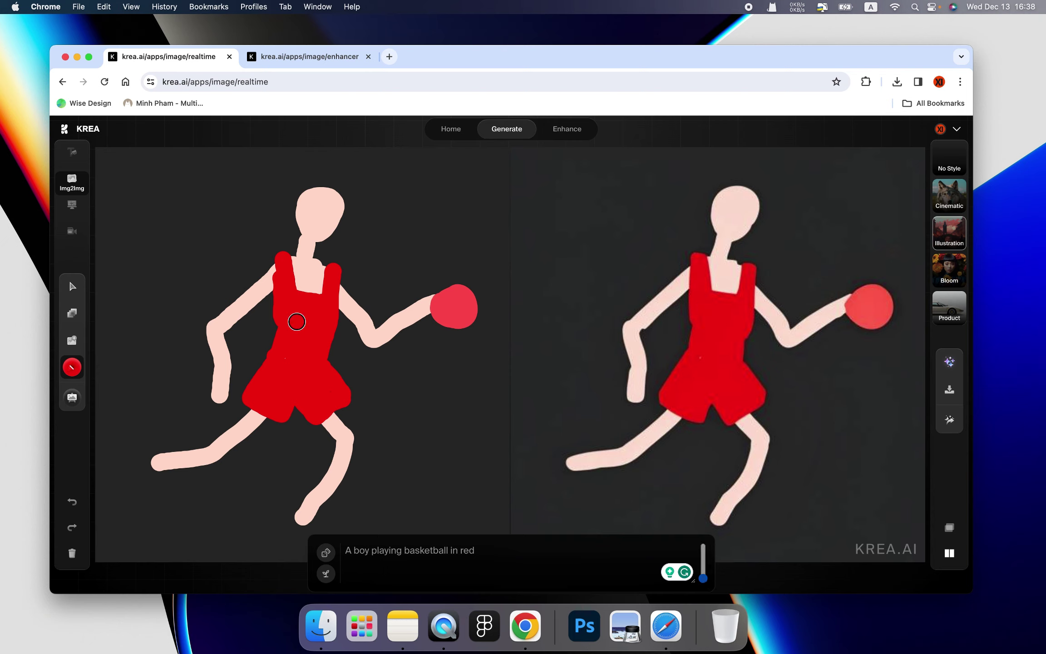
drag(704, 578, 704, 549)
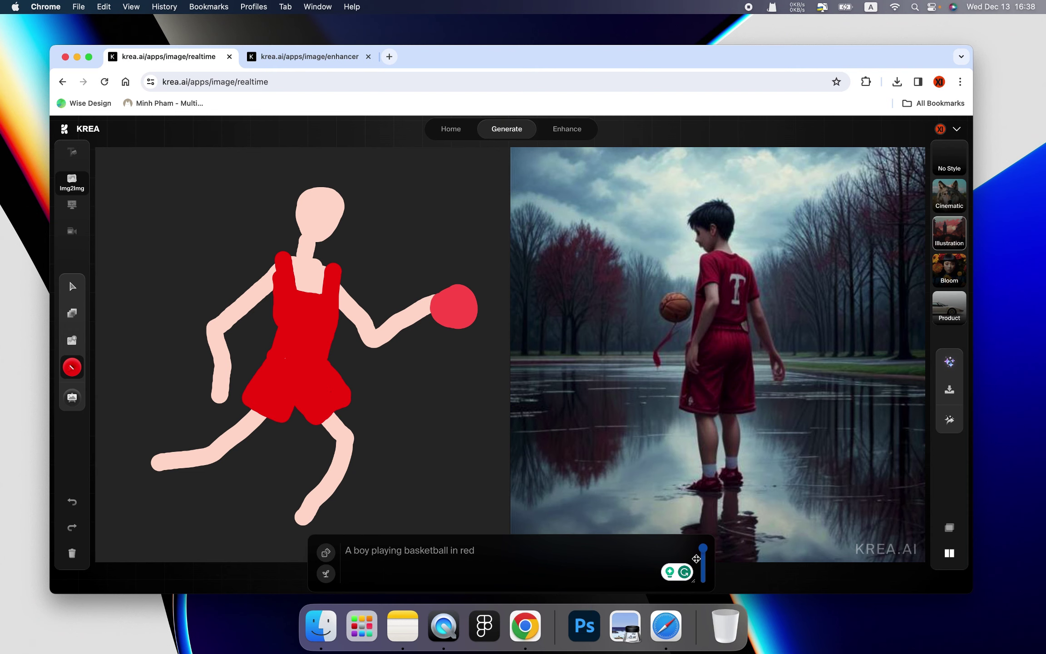
drag(704, 549, 705, 564)
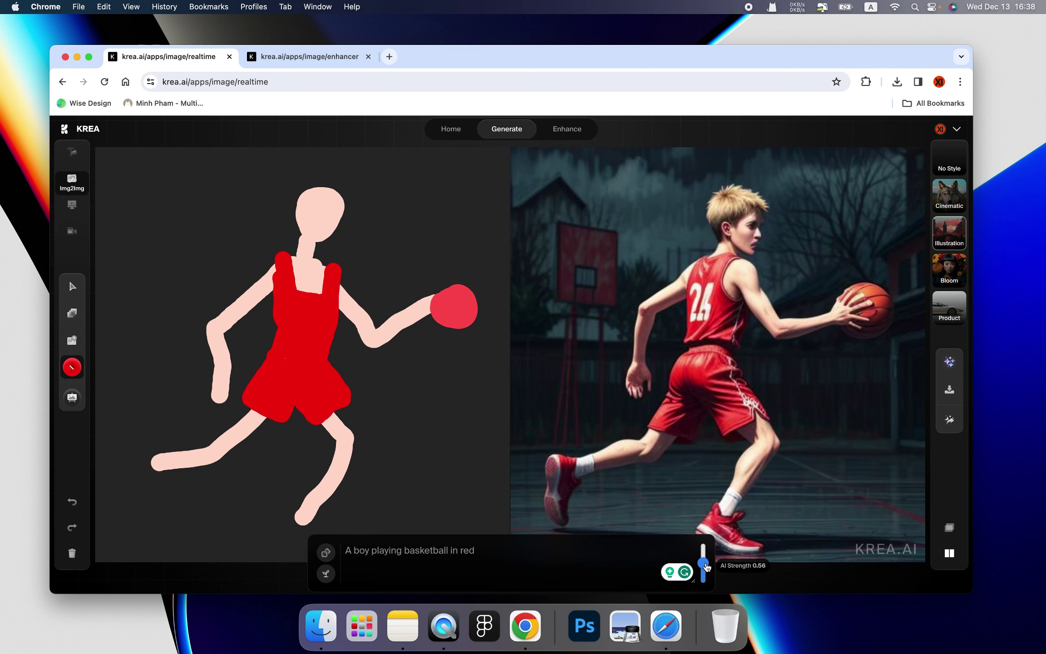
drag(707, 565, 707, 563)
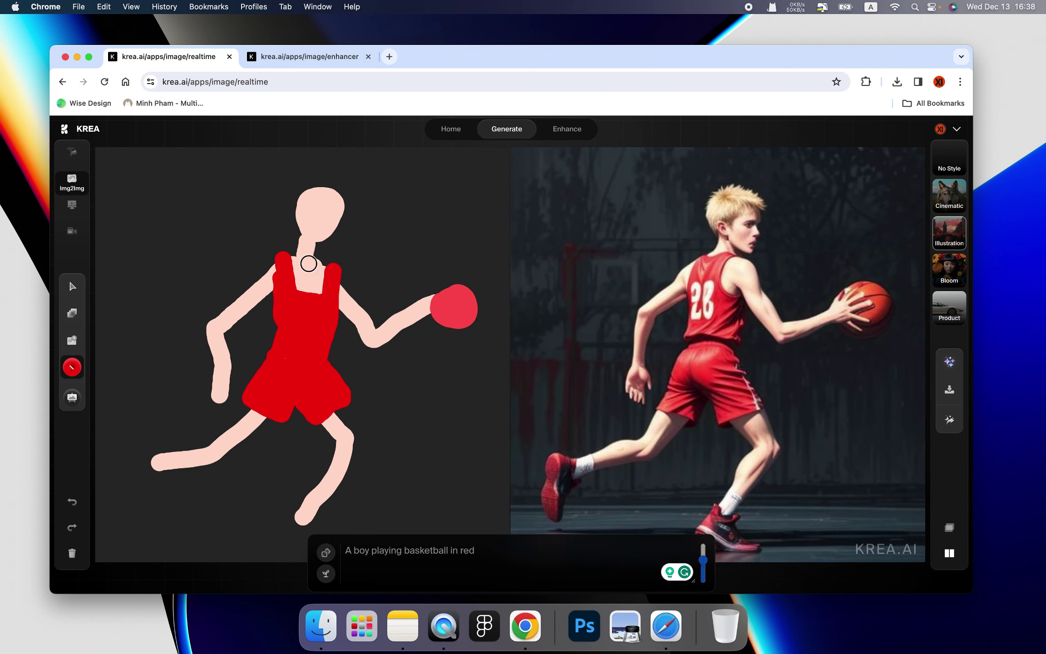
- Paint red hair over the top of the sketch figure's head
click(63, 372)
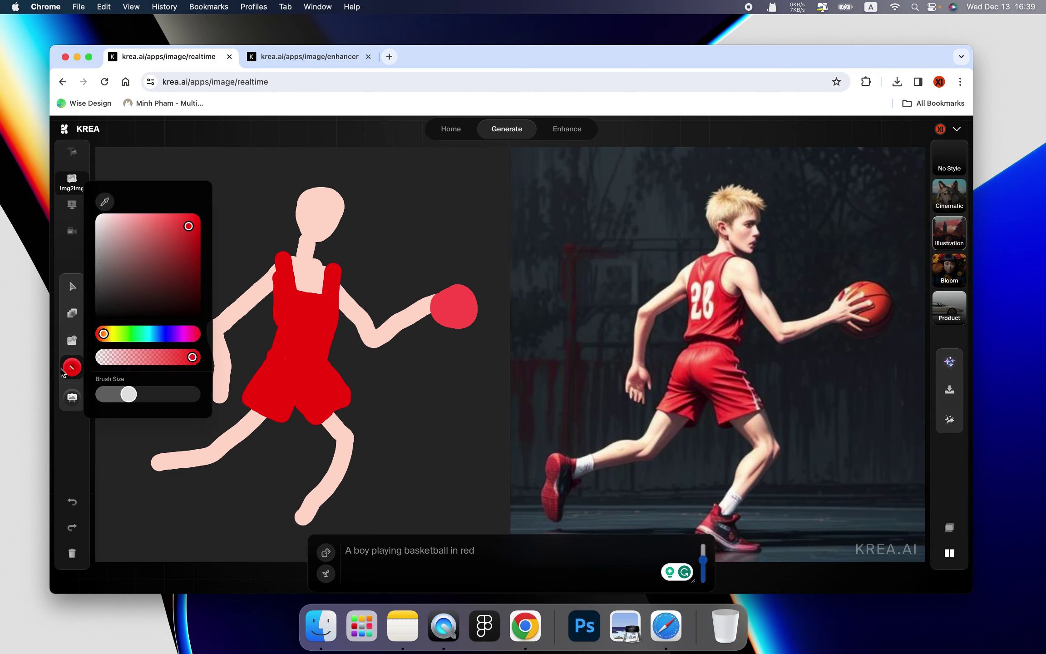
mouse_move(334, 190)
mouse_down()
mouse_move(317, 197)
mouse_move(335, 186)
mouse_up()
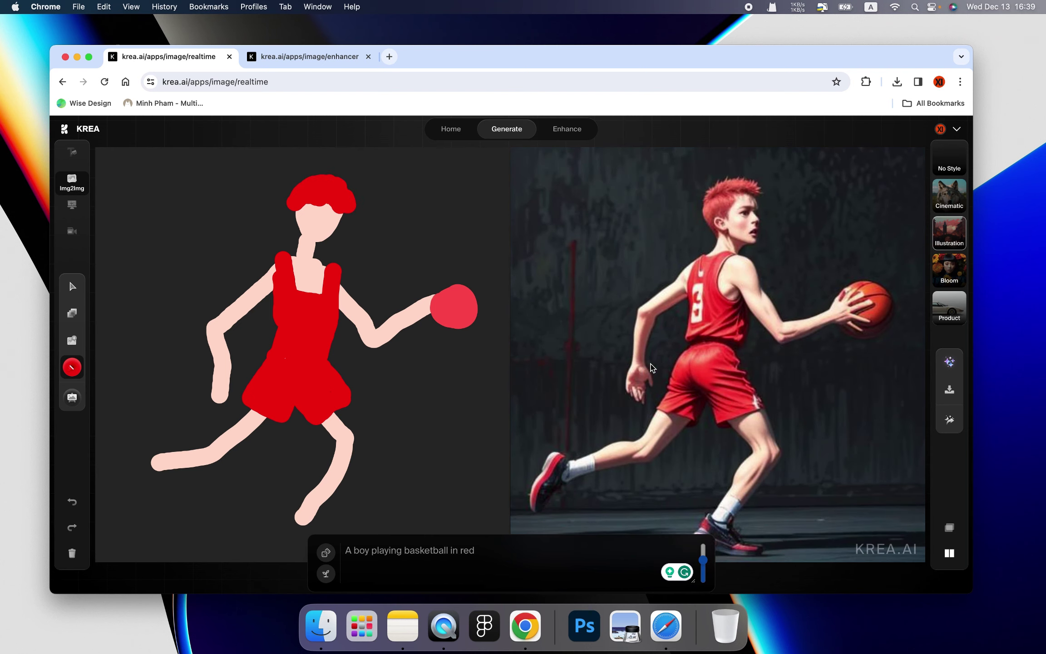
click(515, 552)
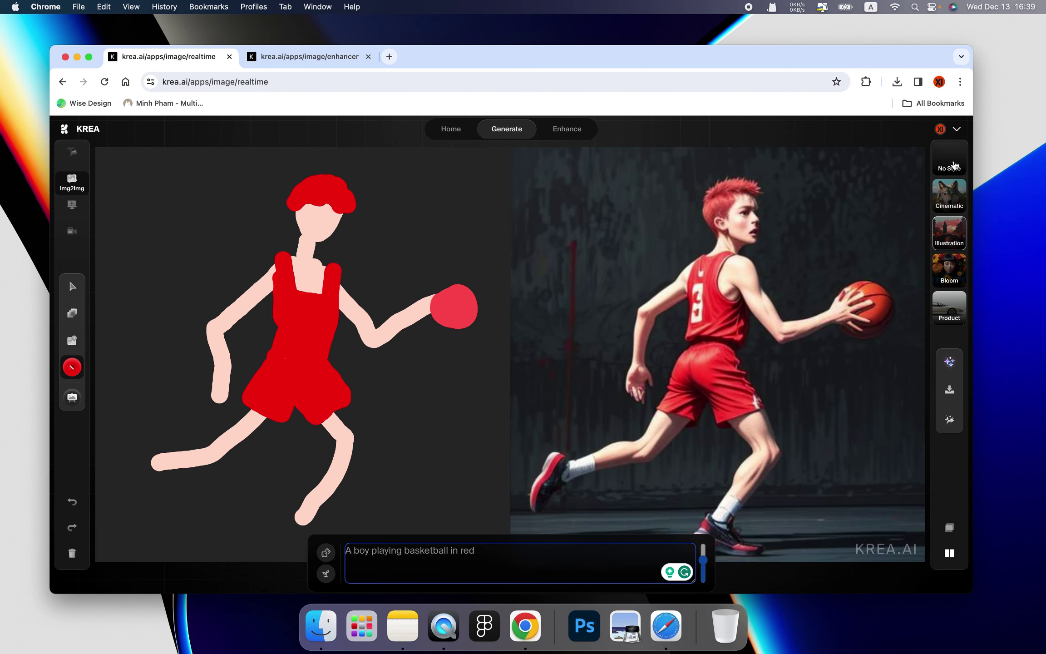
- Try No Style, Bloom and Product, then apply the Cinematic style
click(950, 246)
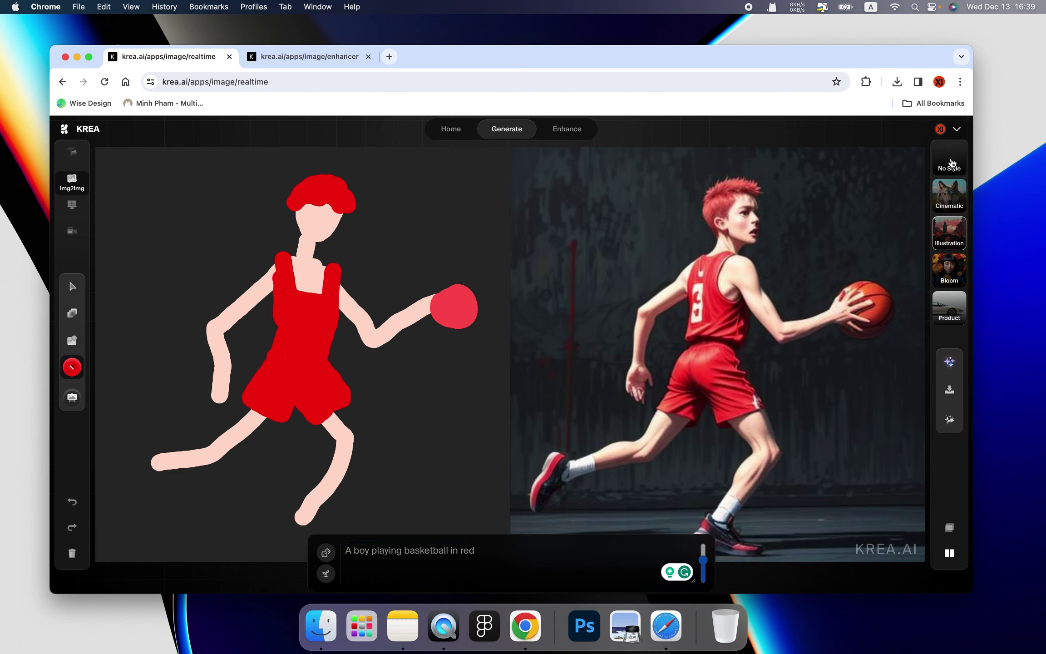
click(950, 168)
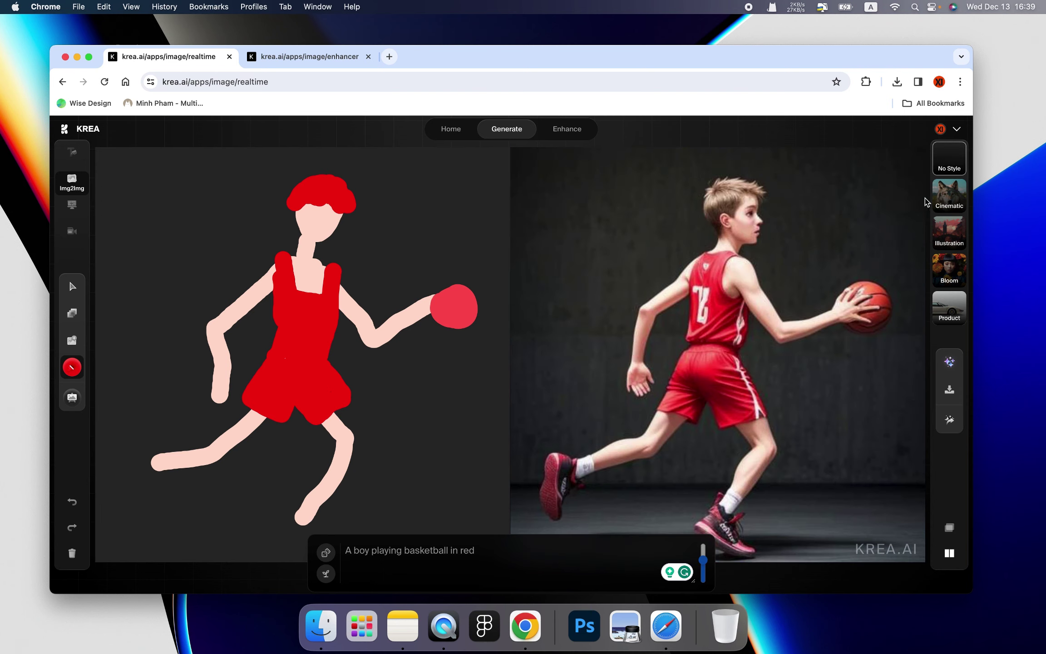
click(950, 273)
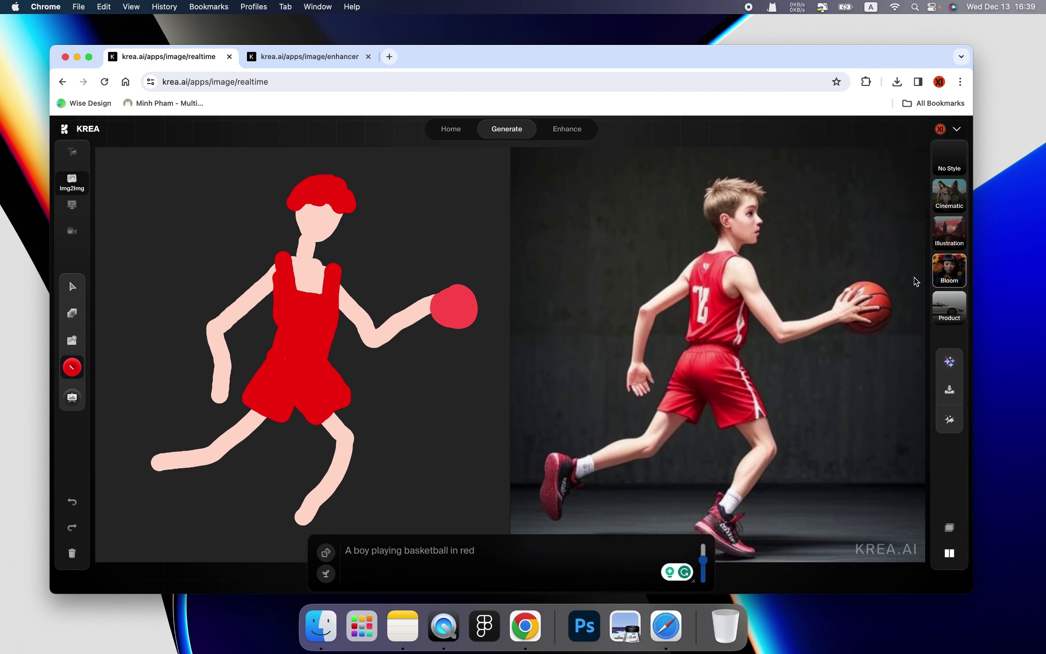
click(938, 318)
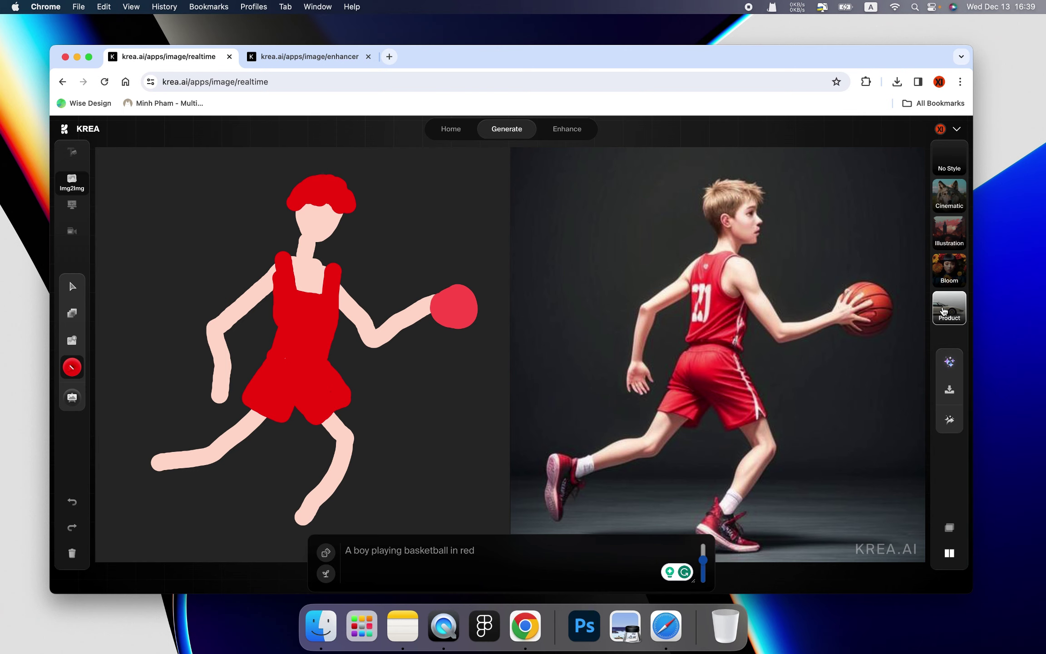
click(949, 195)
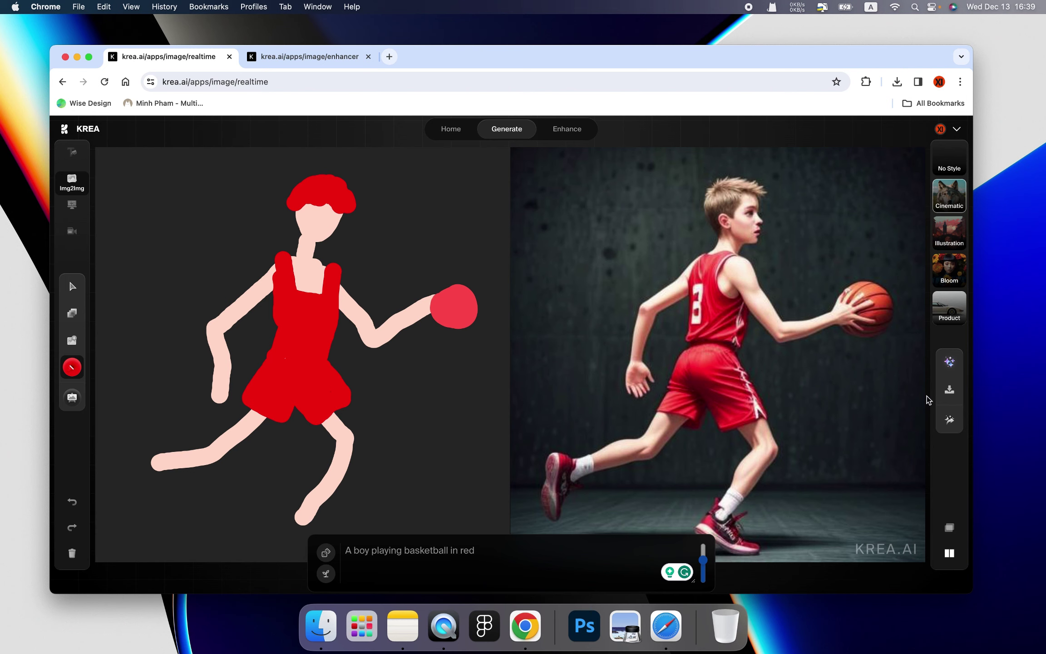
- Download the Cinematic render as downloadedImage.png, view it in Preview, then return to KREA
click(950, 391)
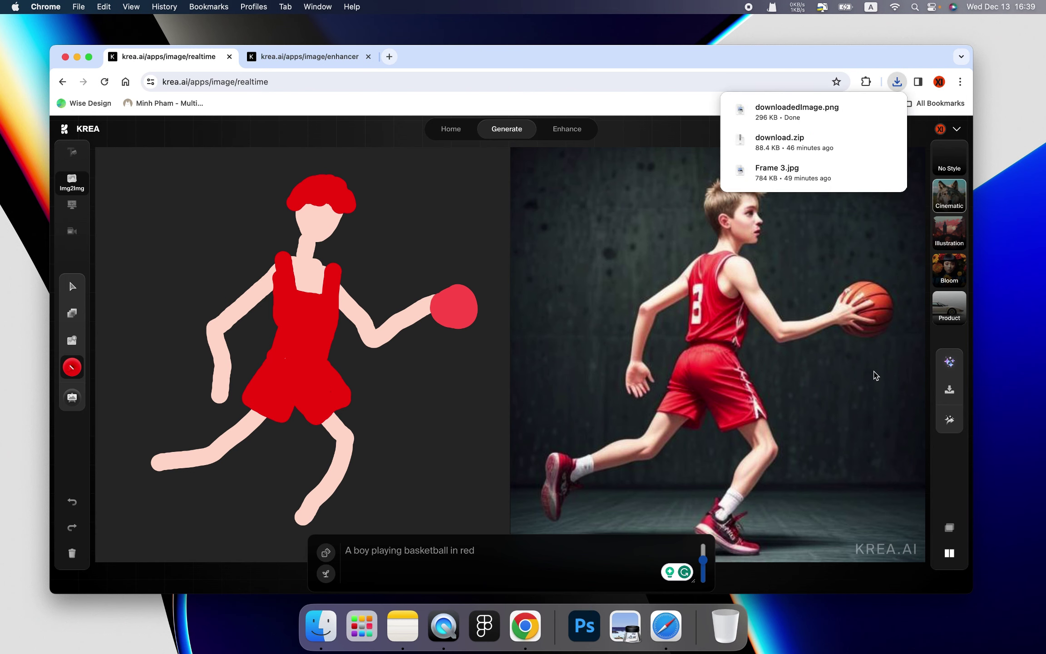
click(803, 112)
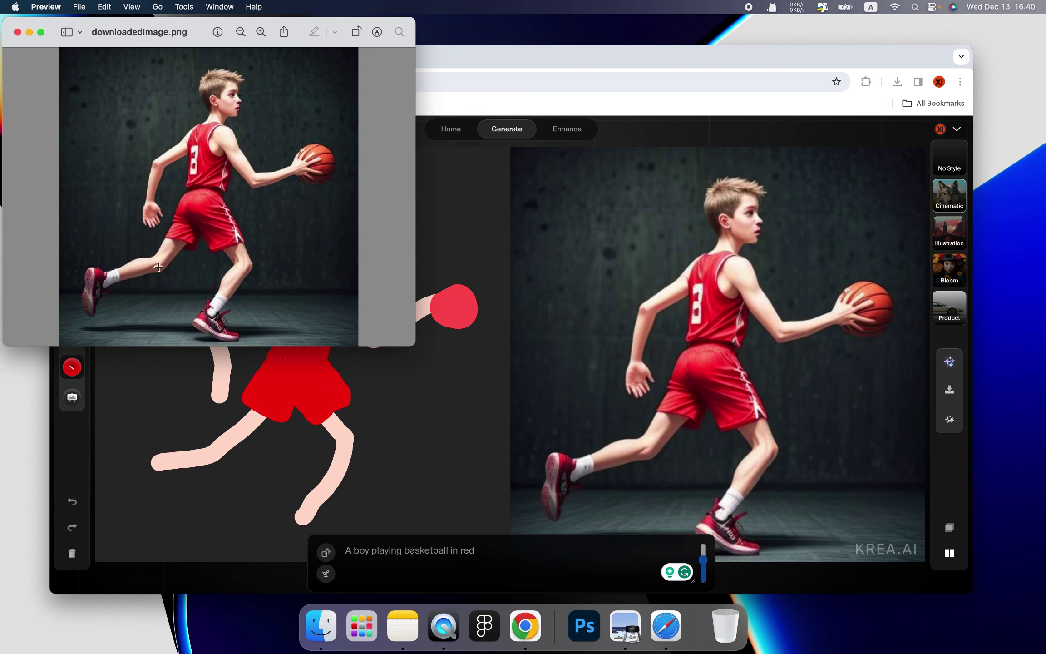
click(582, 58)
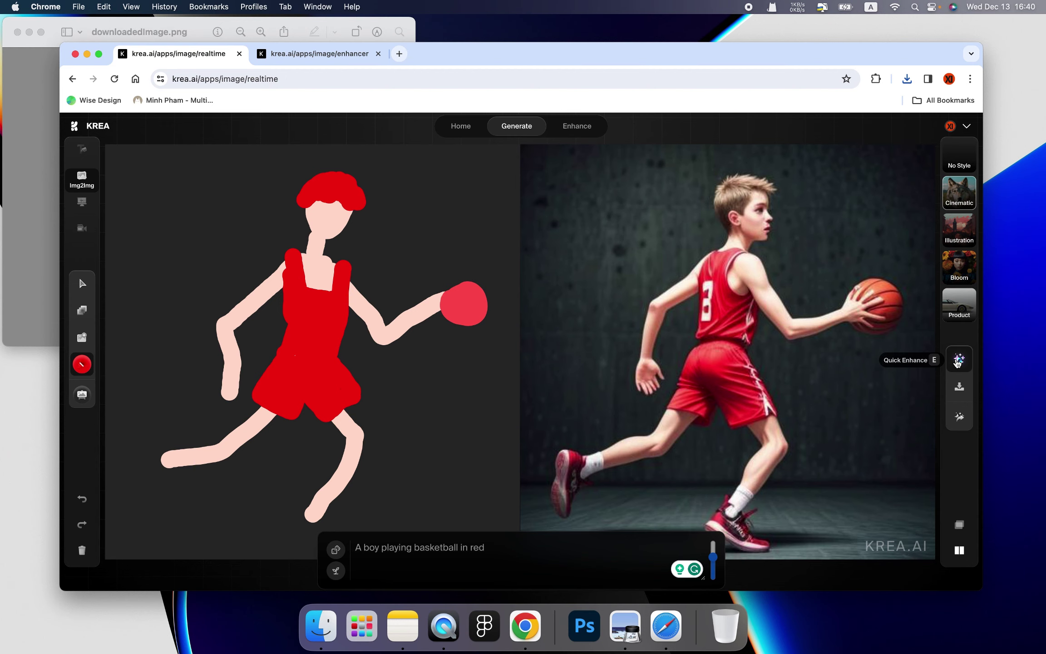
- Quick-enhance the render, download it as downloadedImage (1).png and open it in Preview
click(958, 360)
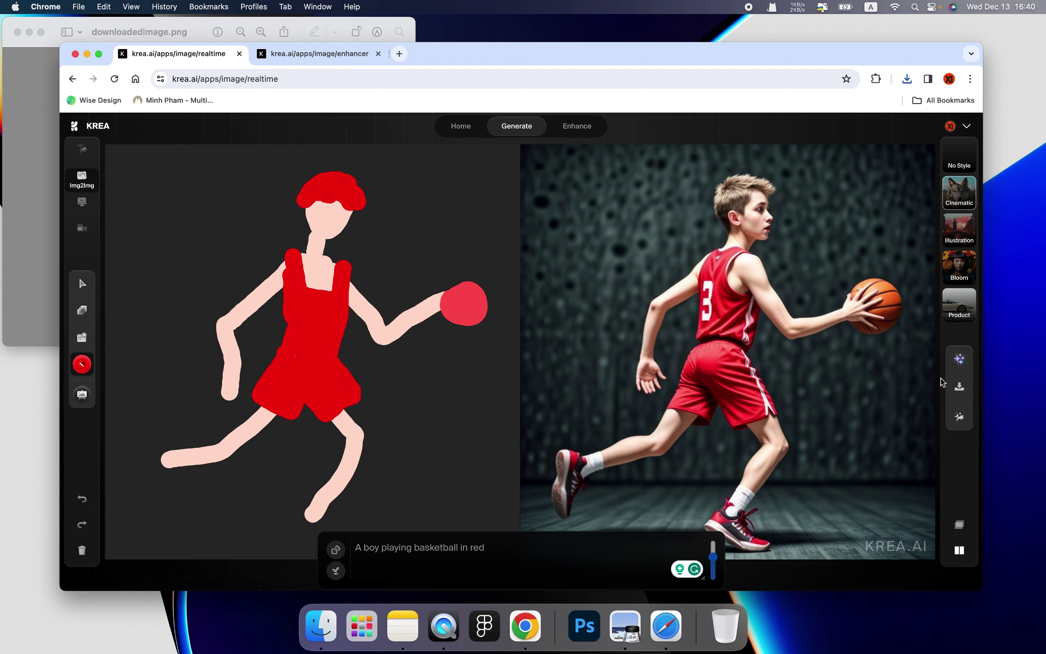
click(959, 387)
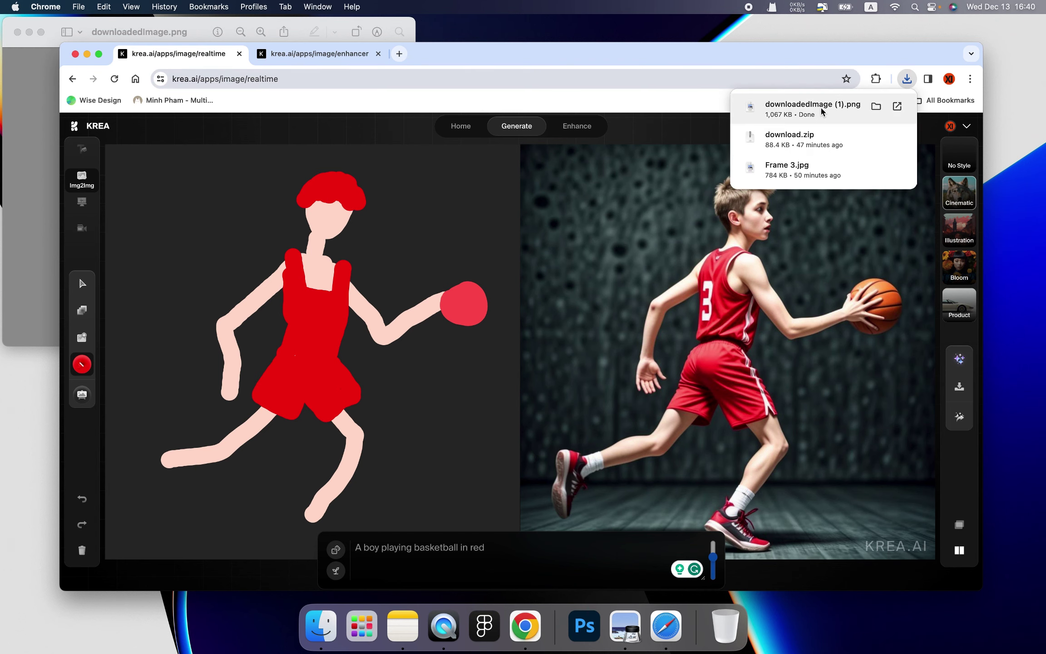
click(813, 109)
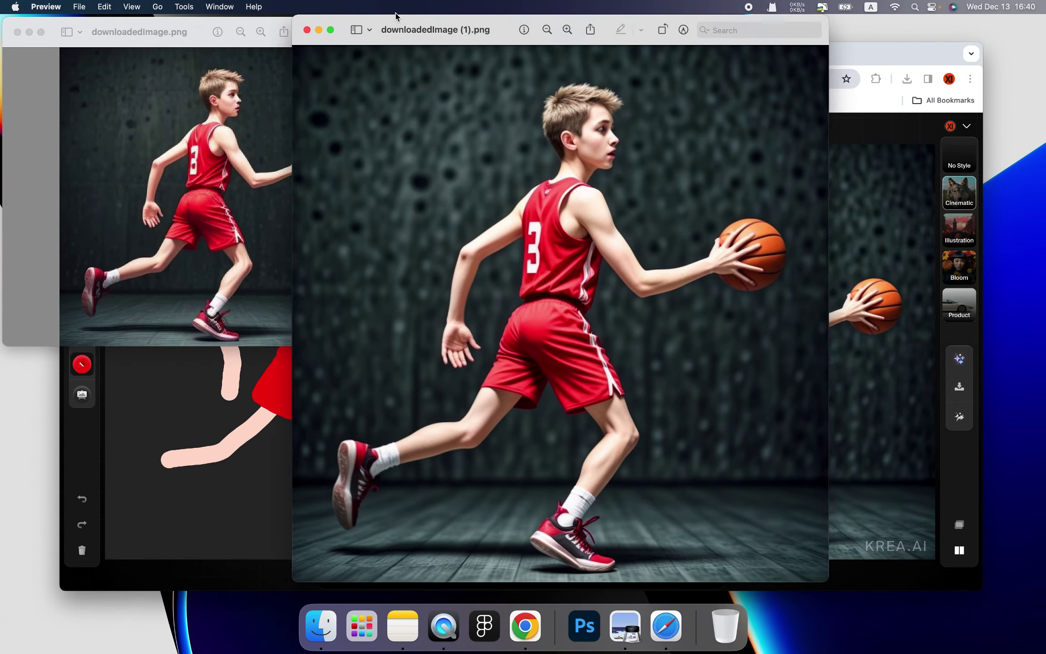
- Move the Preview windows aside and bring KREA's realtime generator back to the front
drag(89, 25, 502, 23)
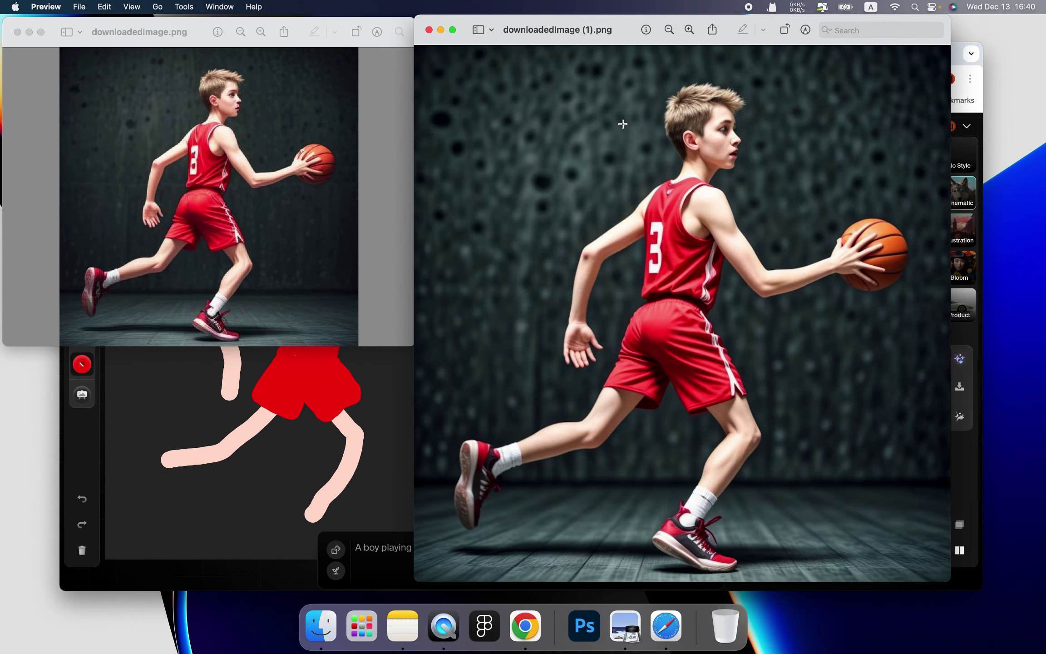
drag(613, 26, 297, 12)
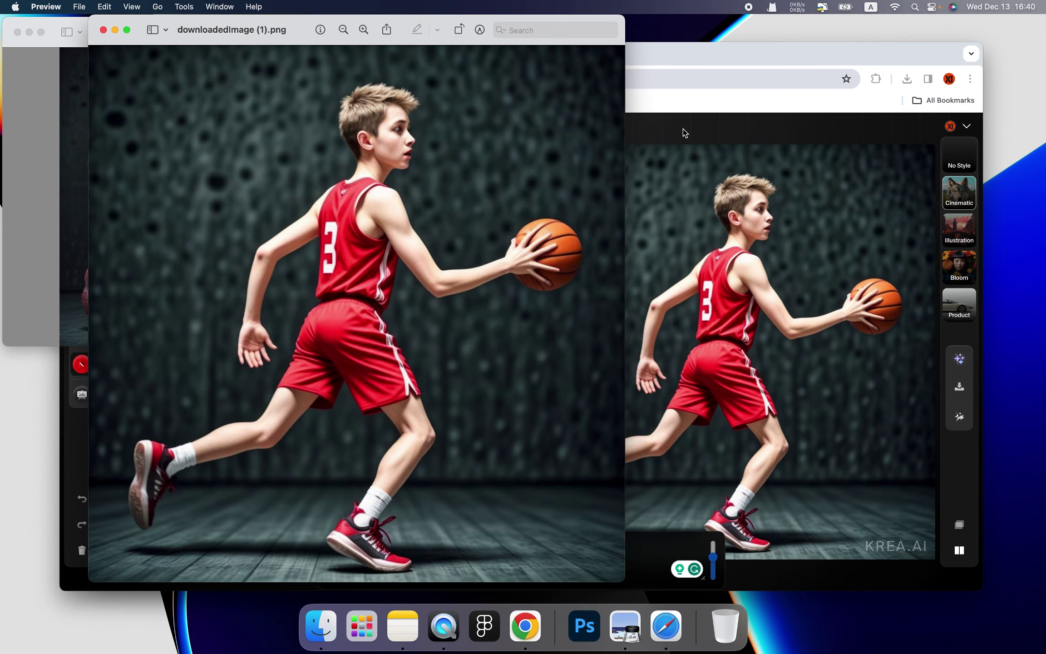
click(685, 132)
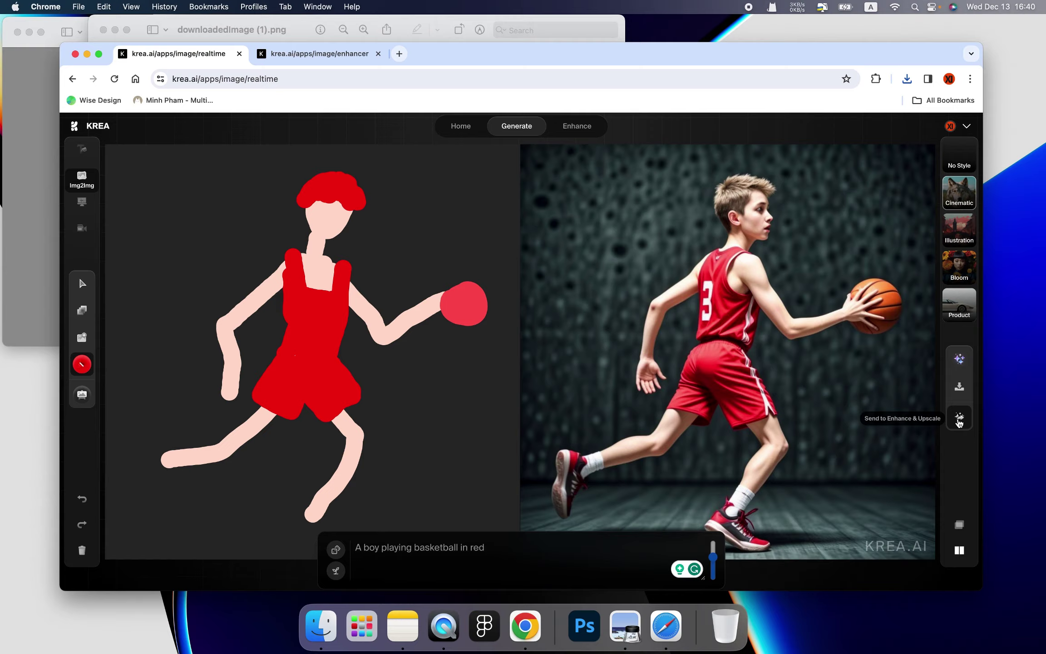
- Send the basketball boy to the Enhancer and enhance at 2.00 upscaling (2048×2048)
click(960, 420)
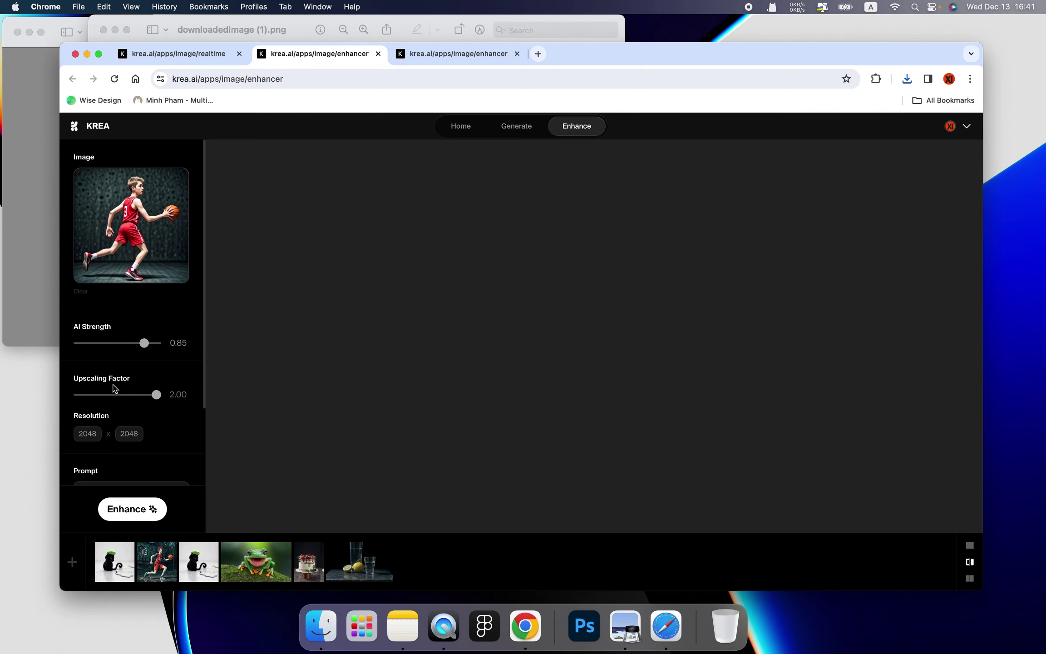
mouse_move(154, 394)
mouse_down()
mouse_move(121, 395)
mouse_move(163, 400)
mouse_up()
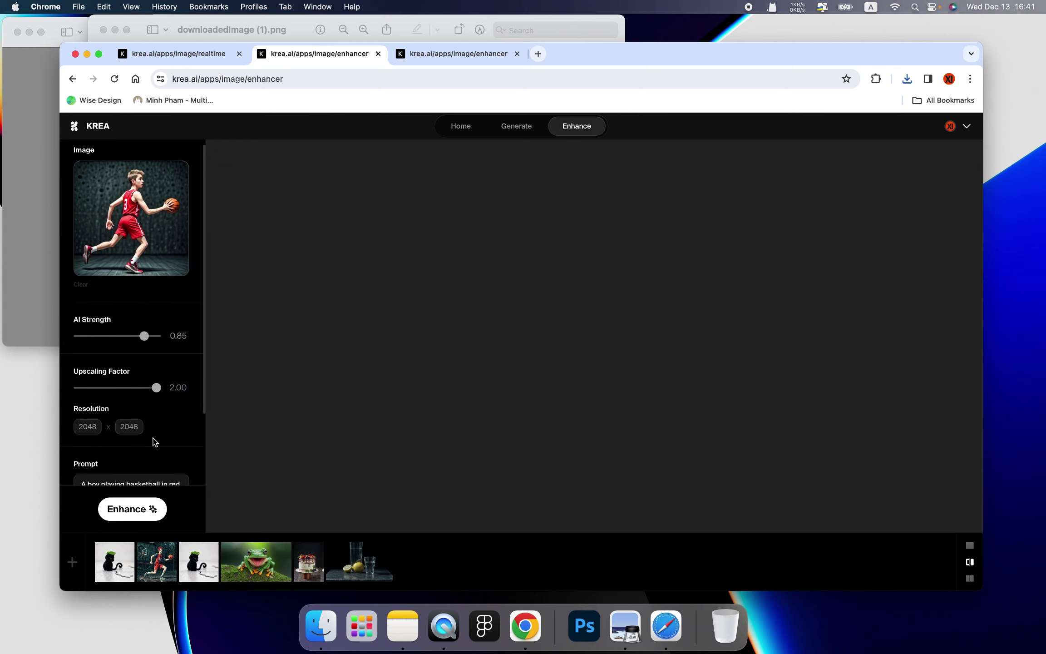
scroll(151, 427, down, 5)
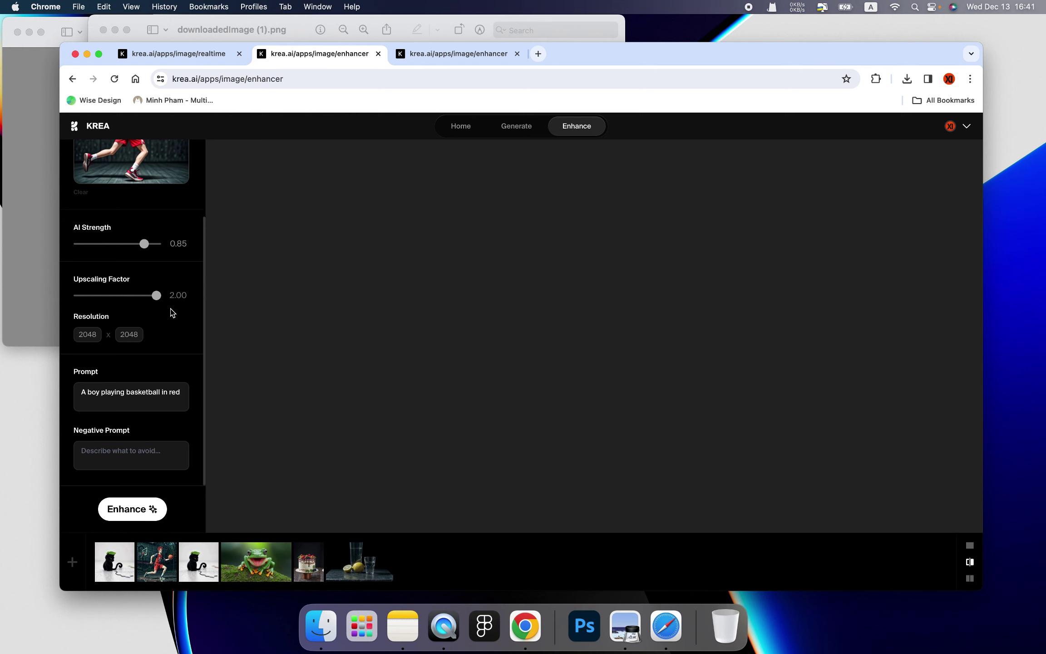
scroll(164, 345, up, 5)
scroll(145, 431, down, 5)
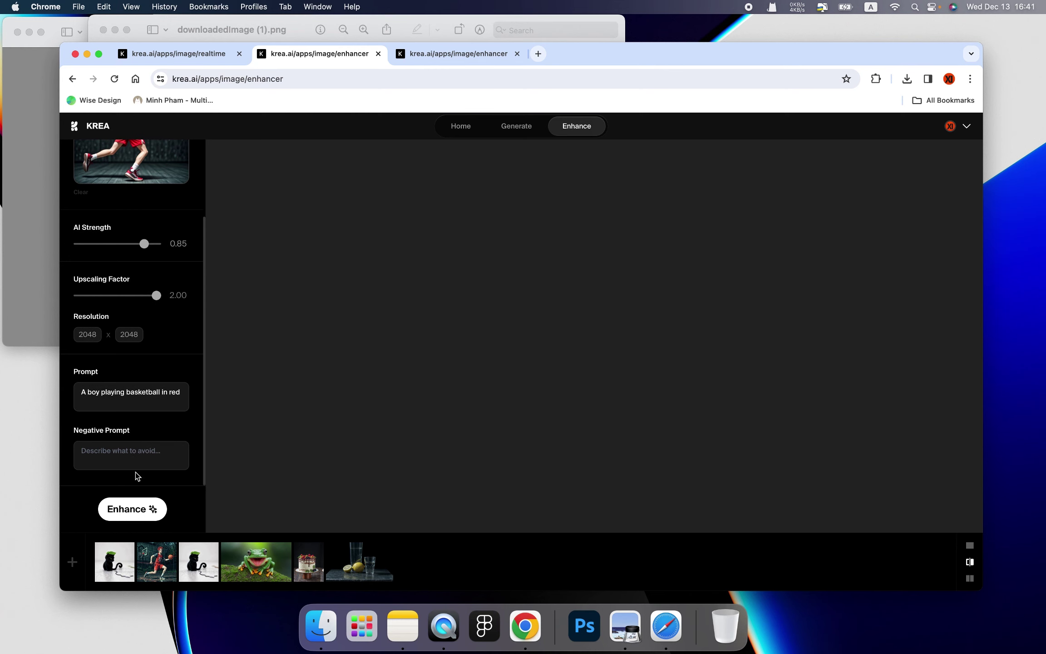
click(128, 510)
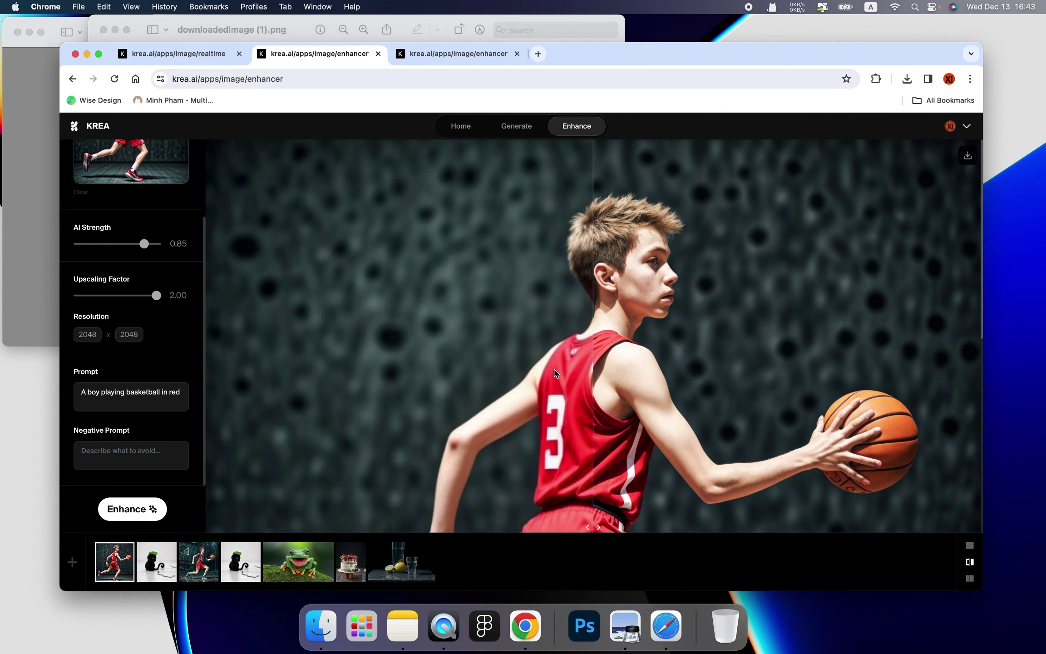
scroll(555, 373, down, 1)
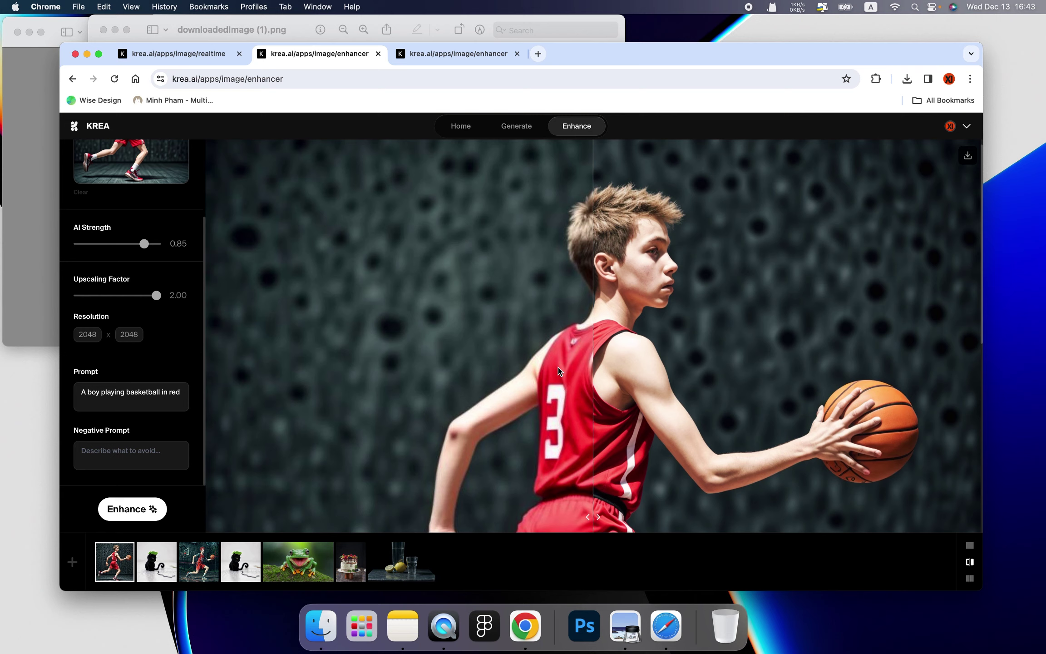
scroll(558, 368, down, 3)
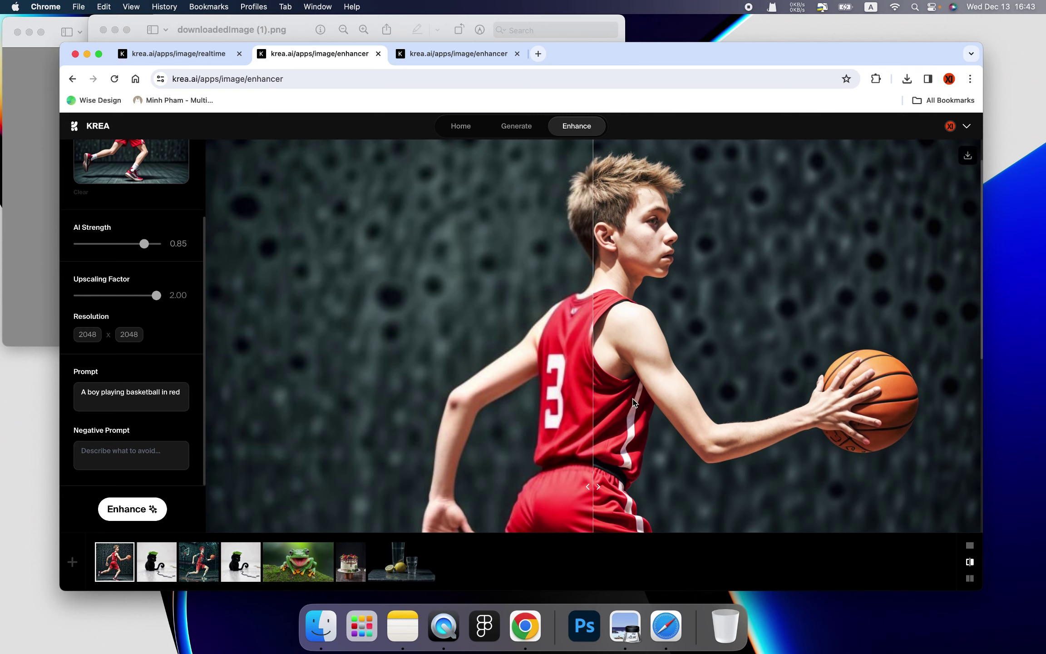
drag(593, 371, 403, 373)
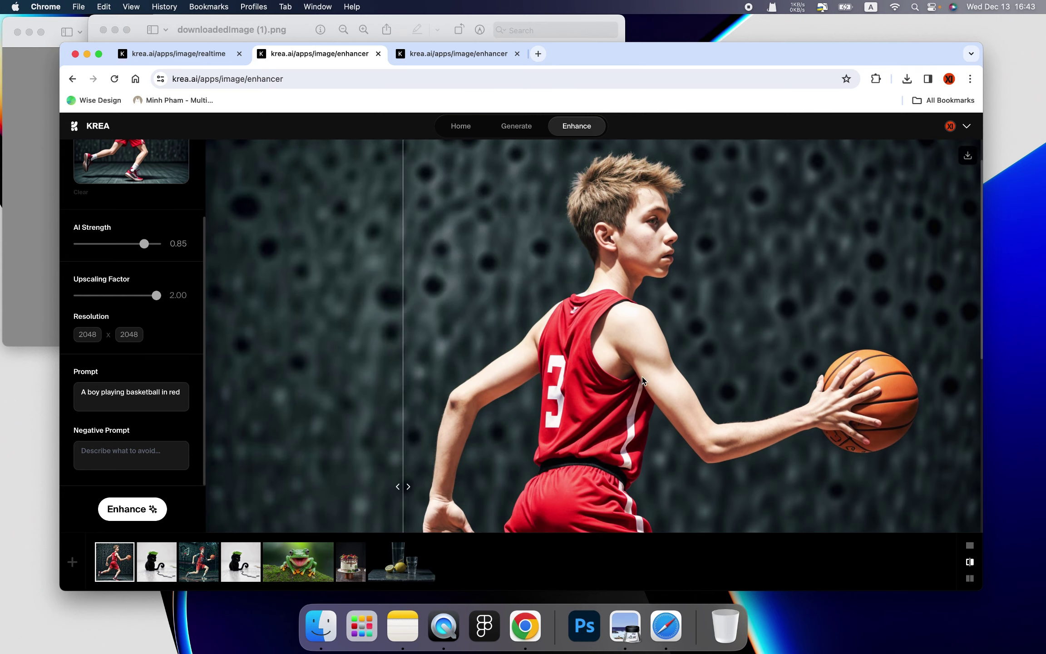
mouse_move(643, 381)
mouse_down()
mouse_move(857, 386)
mouse_move(387, 386)
mouse_move(860, 387)
mouse_move(379, 377)
mouse_move(790, 383)
mouse_up()
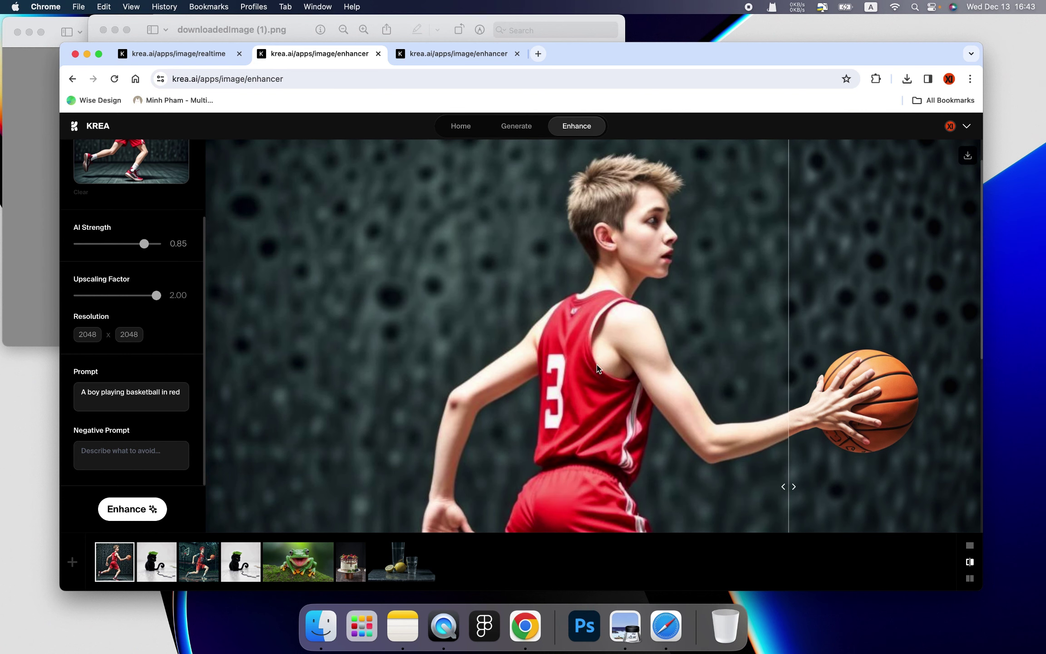
drag(792, 486, 355, 411)
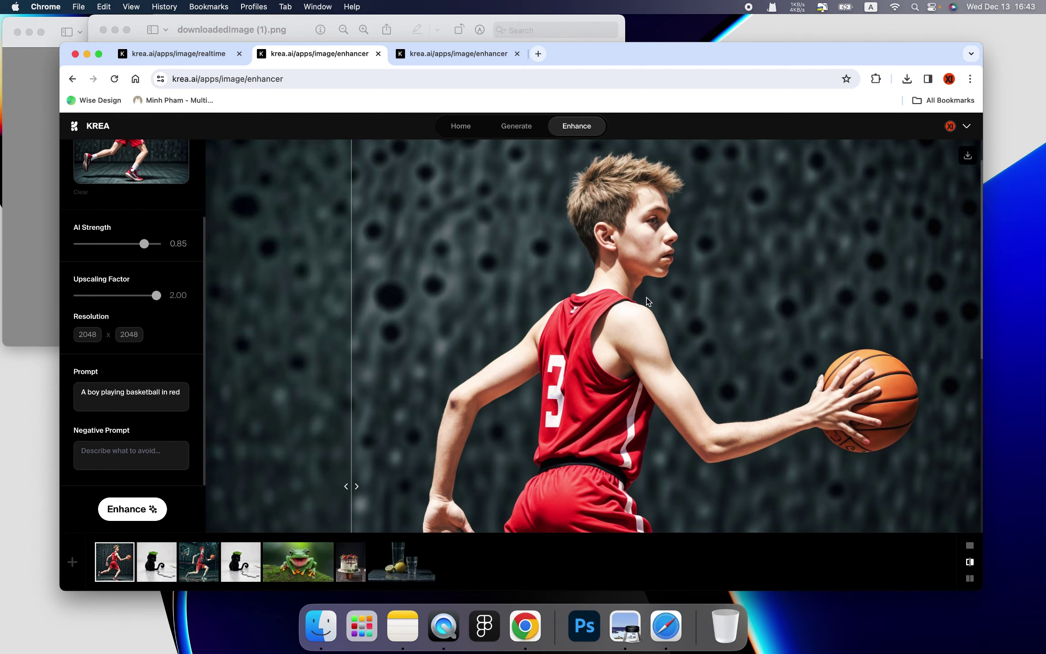
scroll(650, 273, down, 5)
scroll(648, 300, down, 5)
scroll(648, 300, up, 5)
scroll(707, 343, up, 5)
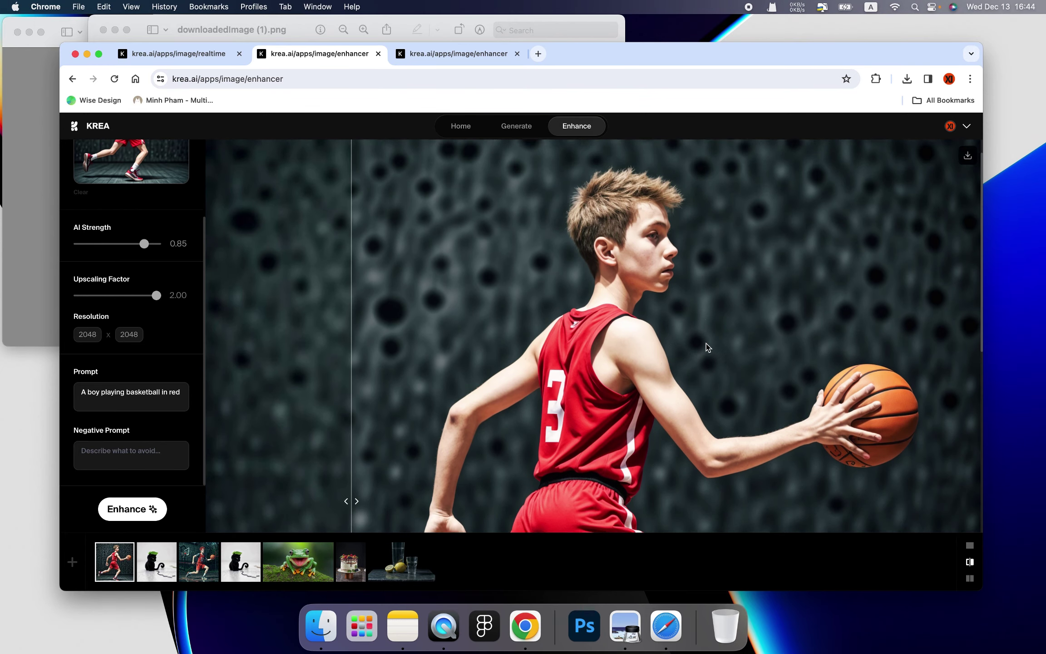
click(971, 549)
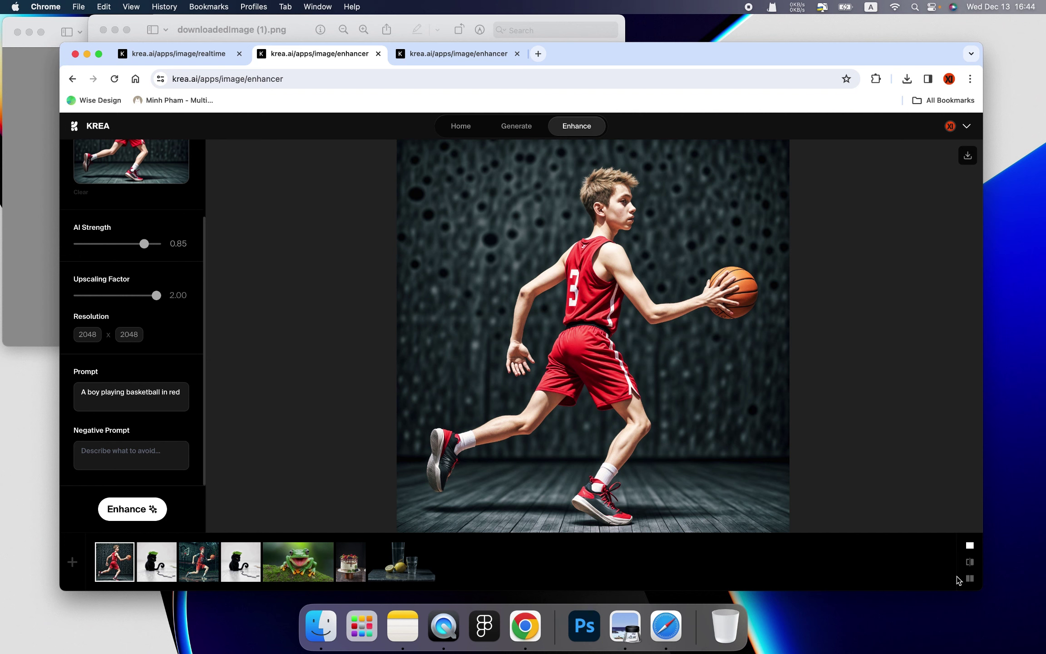
click(970, 562)
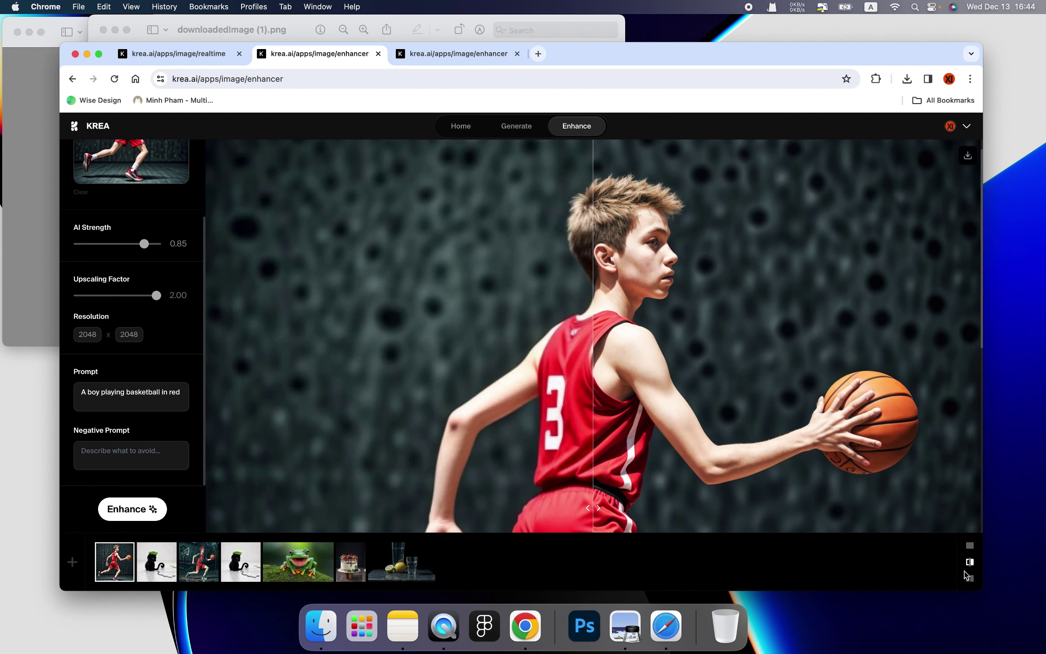
click(969, 578)
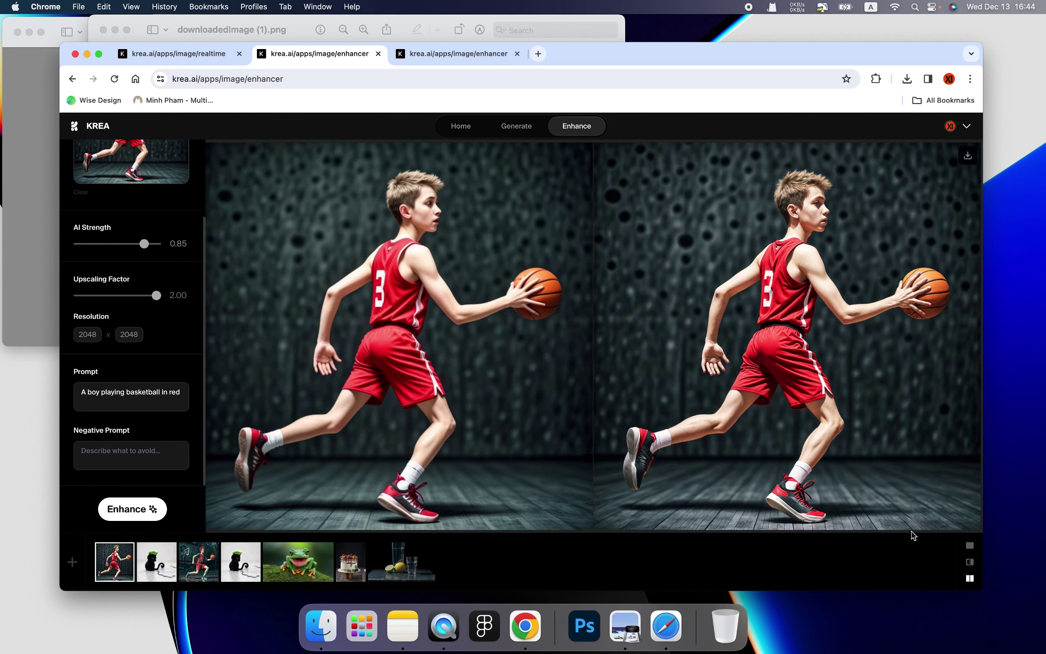
click(971, 563)
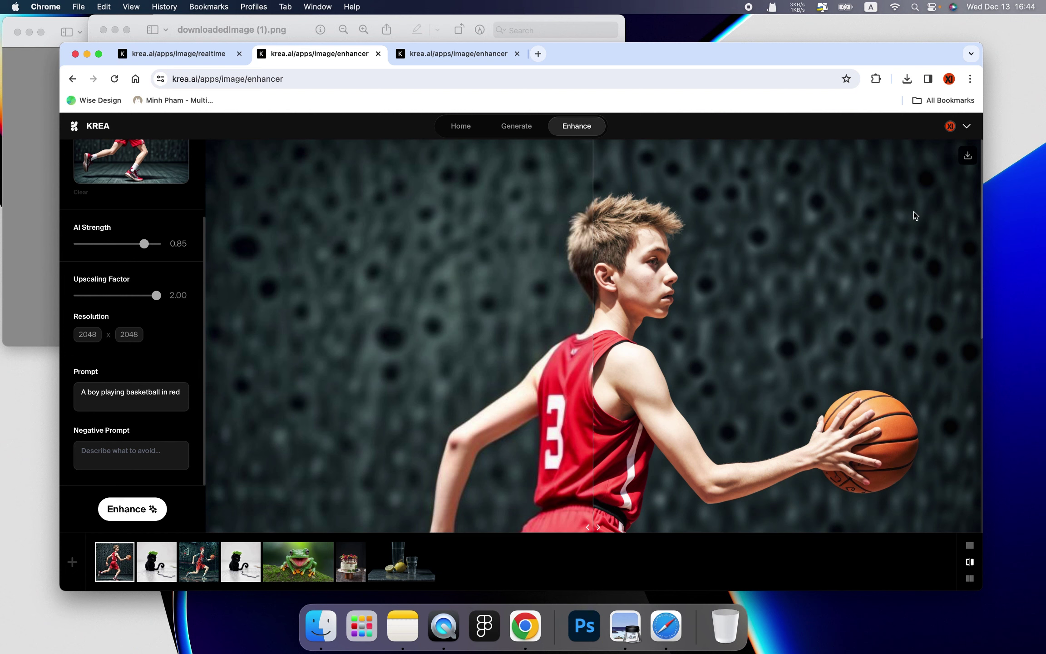
- Download the enhanced boy as enhanced-image (1).png, view it in Preview, then return to the Enhancer
click(969, 158)
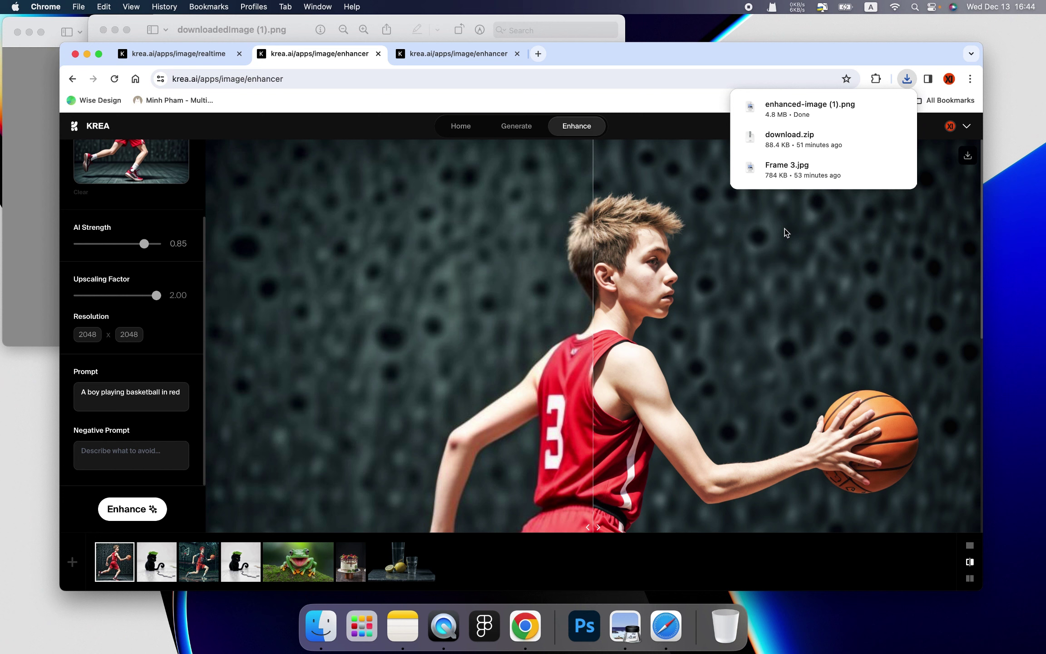
click(799, 109)
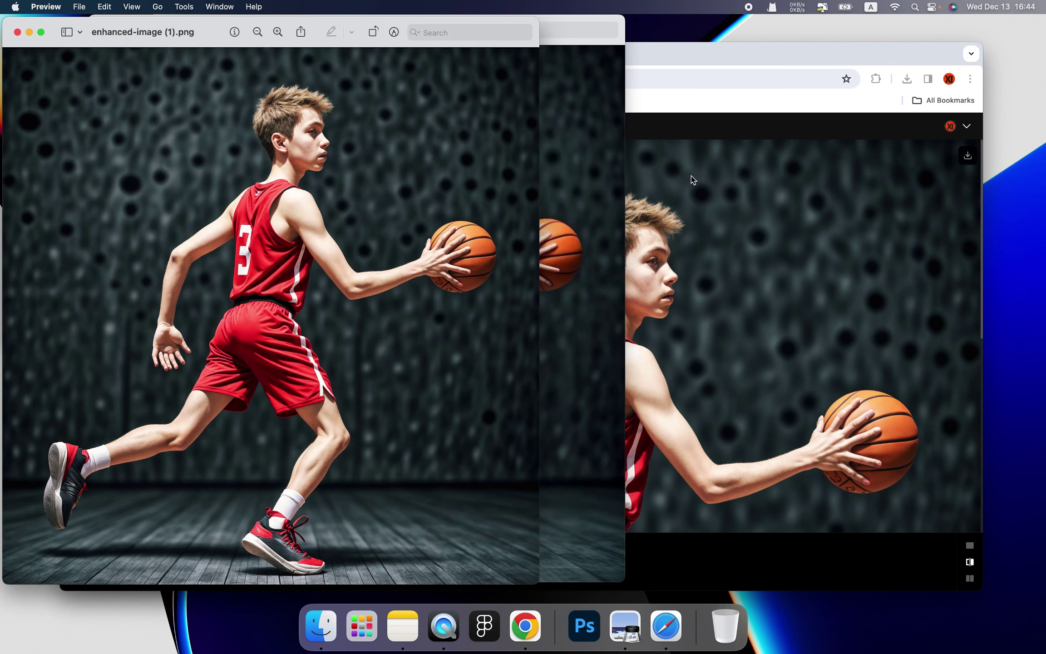
click(691, 177)
scroll(663, 268, down, 1)
scroll(662, 272, down, 2)
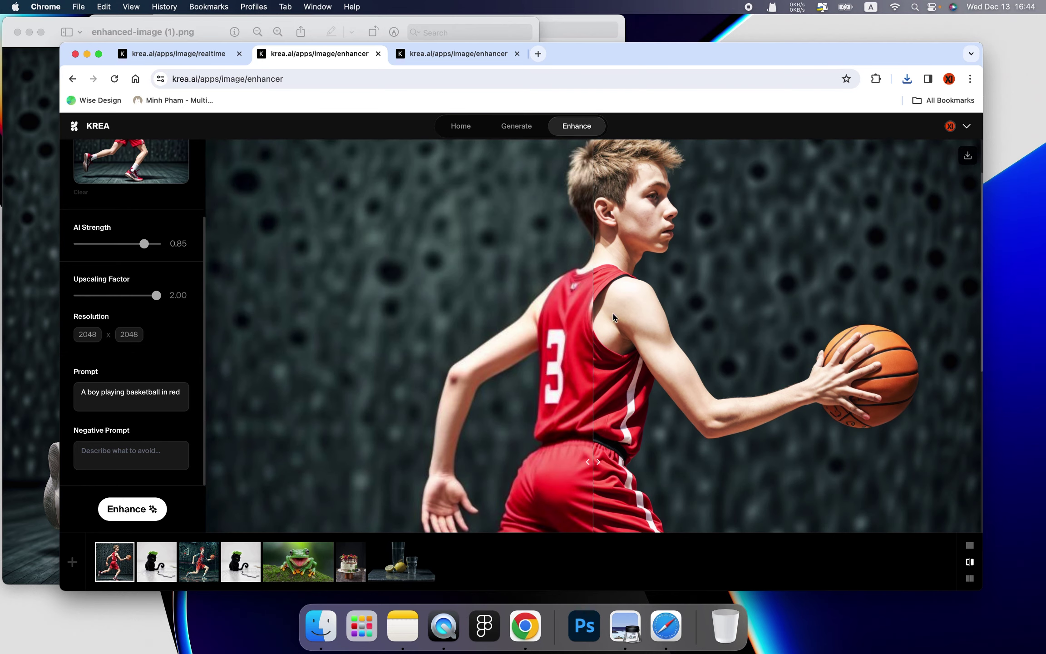
scroll(647, 320, up, 1)
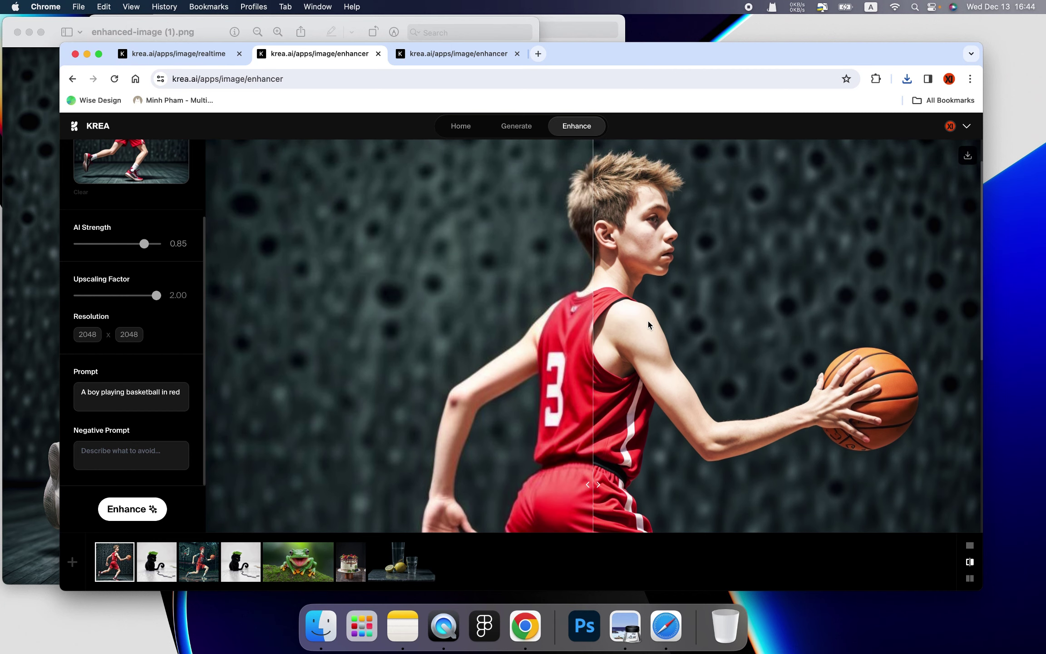
scroll(648, 320, up, 2)
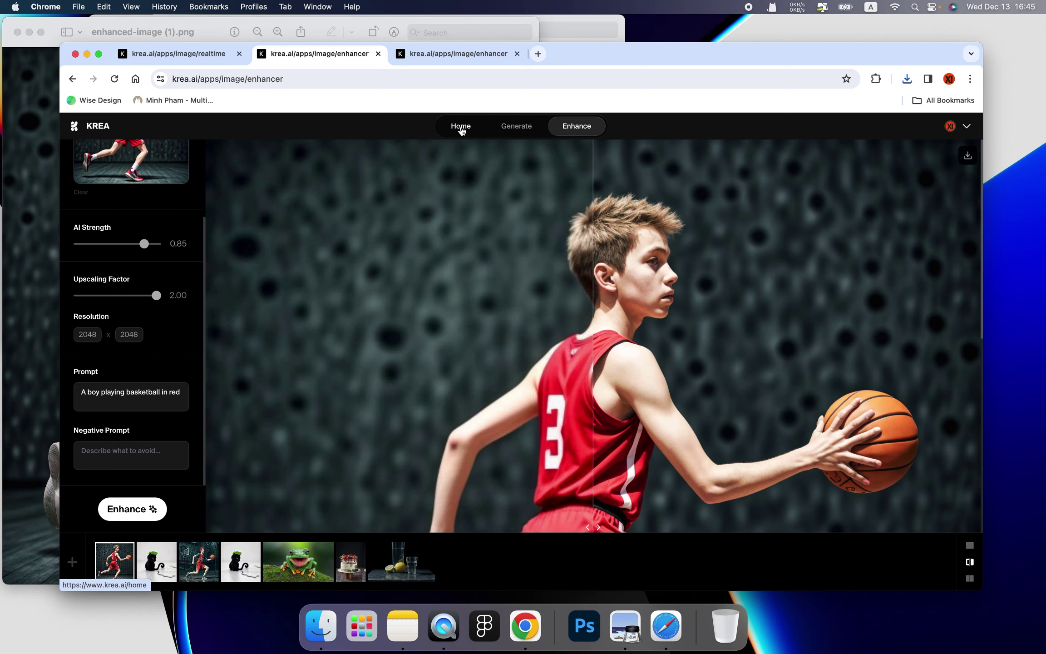
- Go via Home and Generate to a fresh, empty Enhance page with no image loaded
click(461, 130)
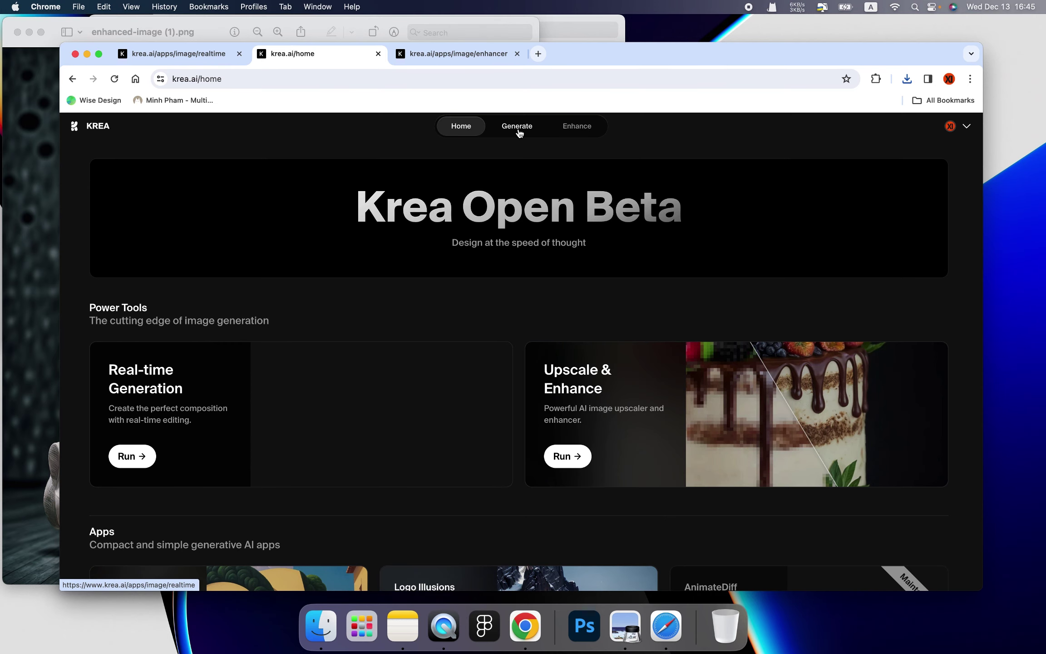
click(519, 132)
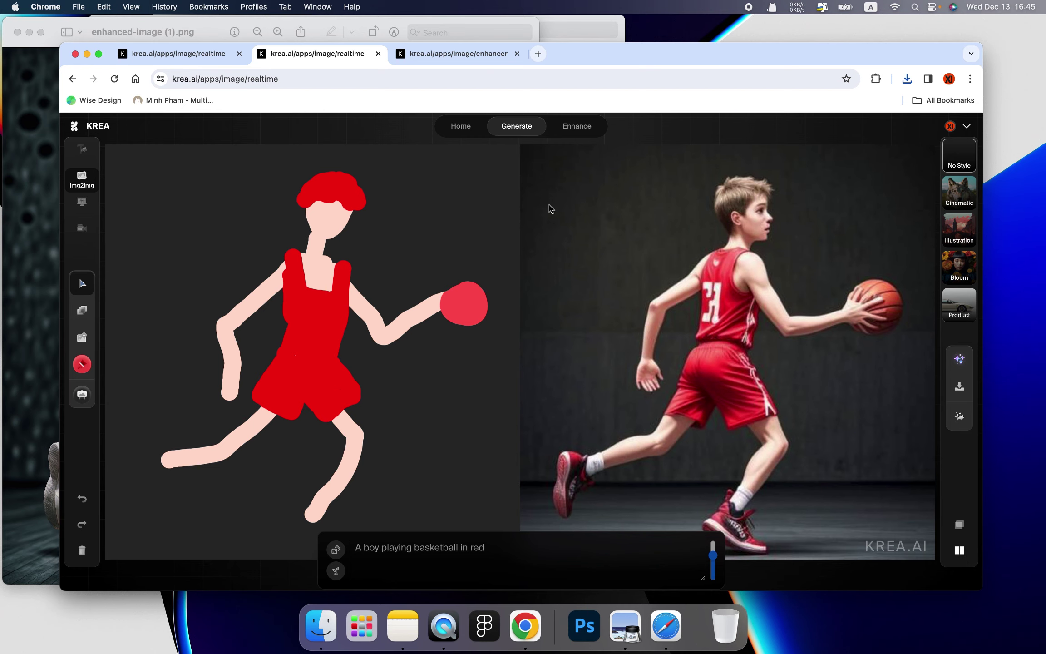
click(582, 133)
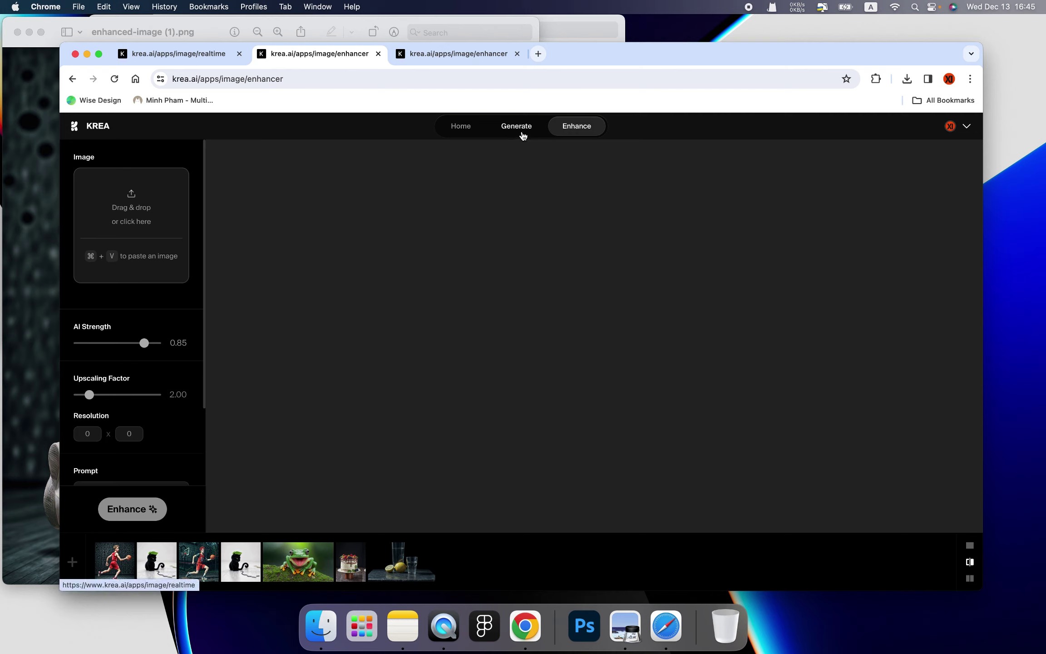
scroll(175, 282, down, 5)
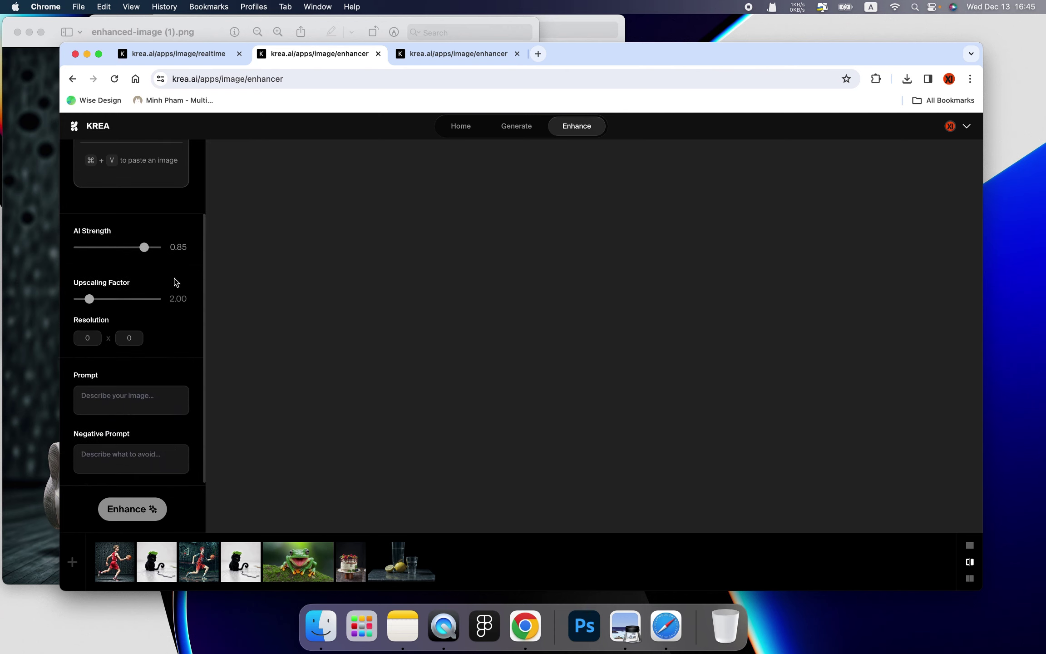
scroll(176, 282, up, 5)
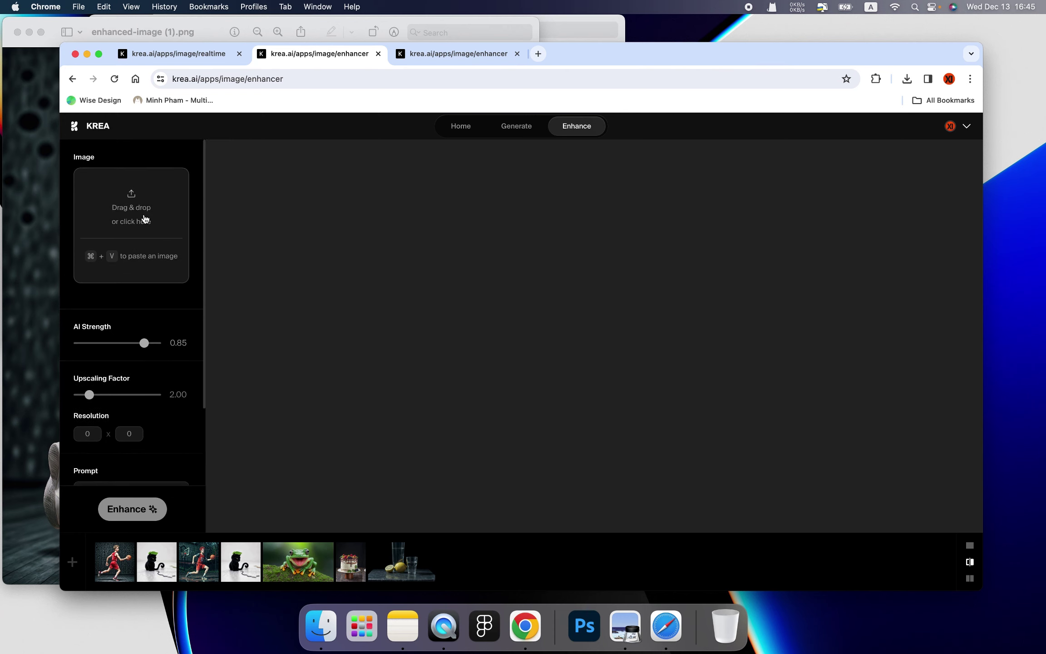